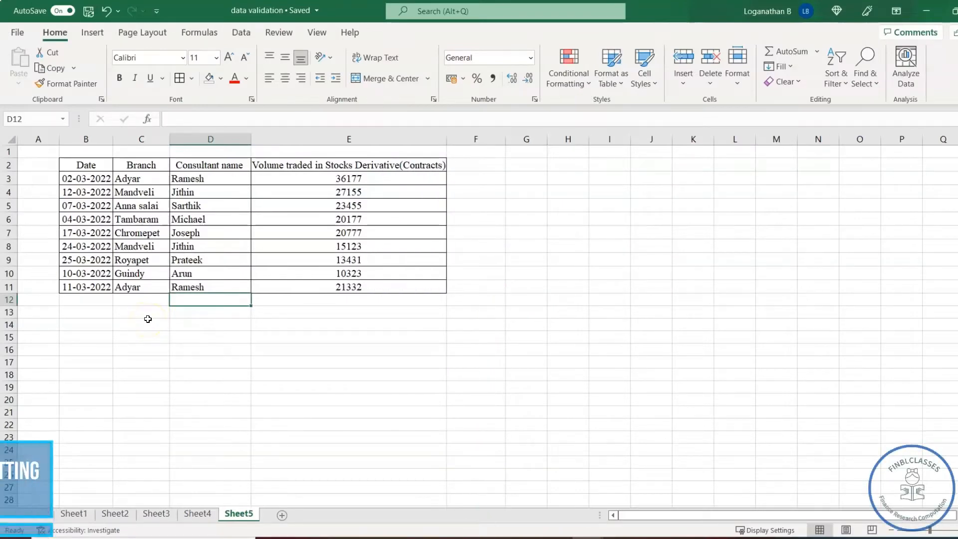
left_click(166, 322)
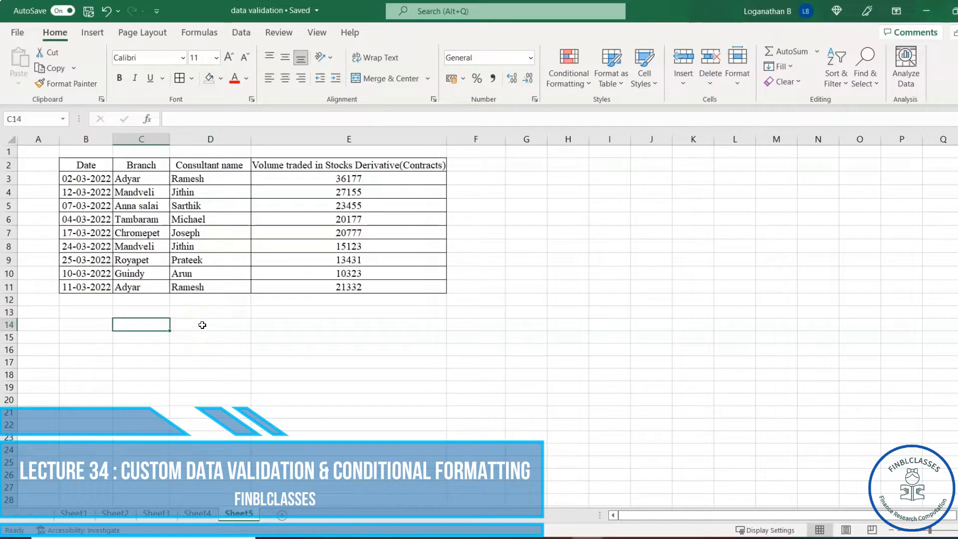
left_click_drag(142, 179, 139, 306)
left_click(137, 336)
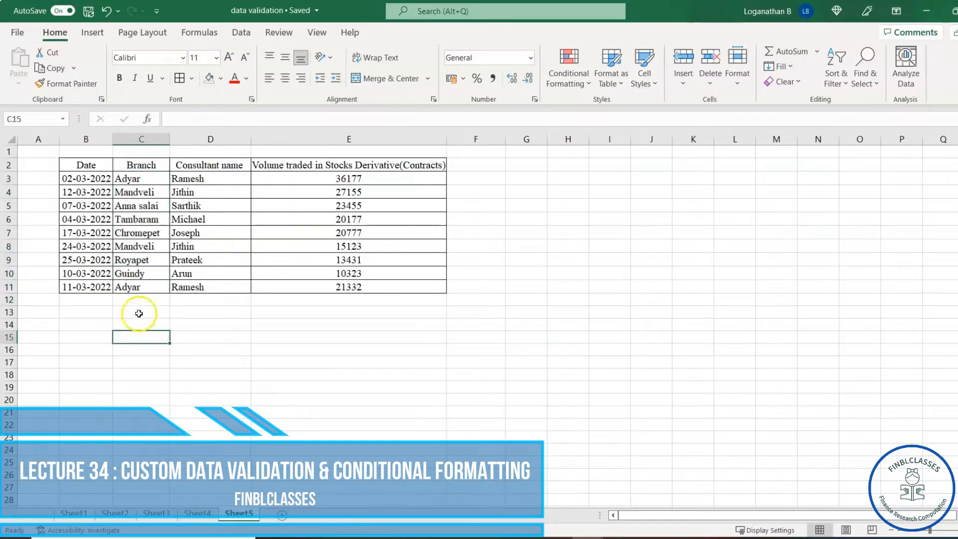
left_click(140, 301)
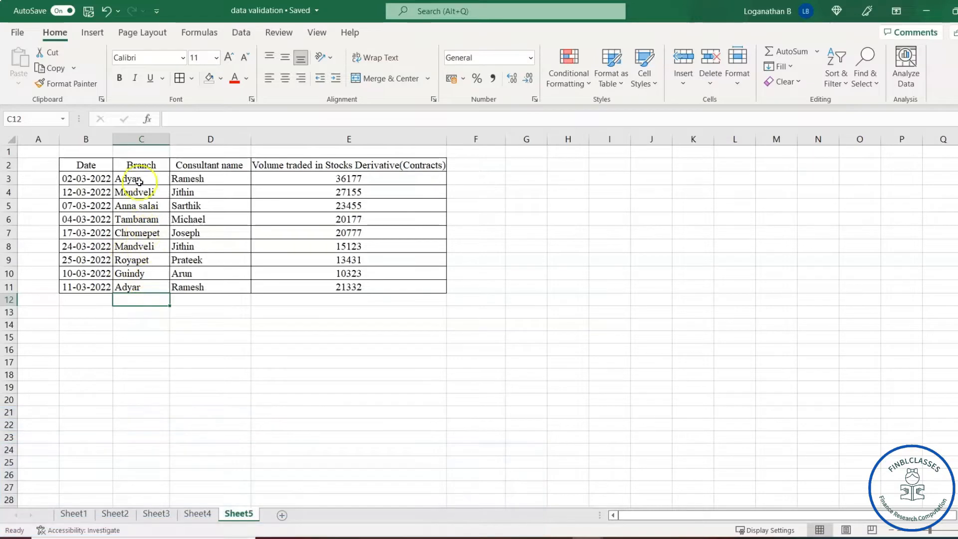
left_click(187, 310)
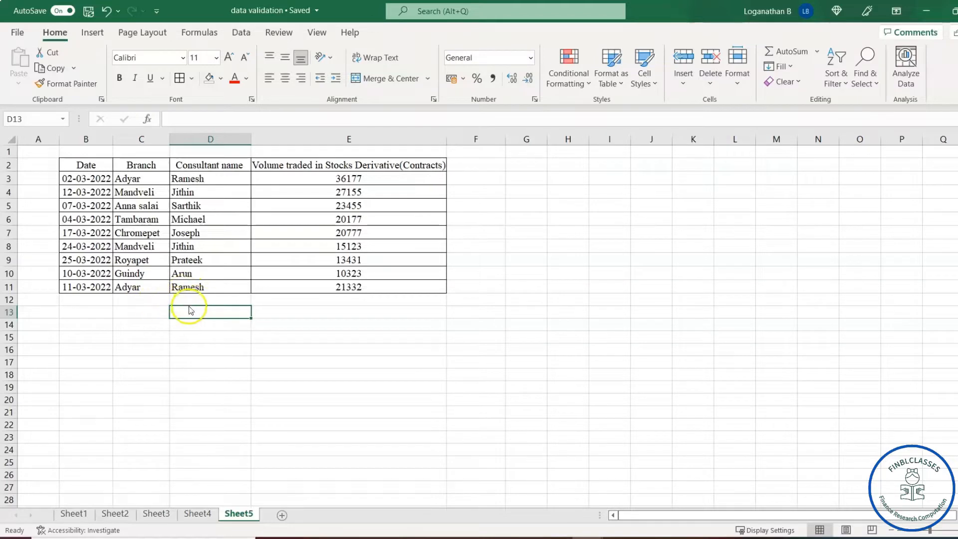
left_click(222, 301)
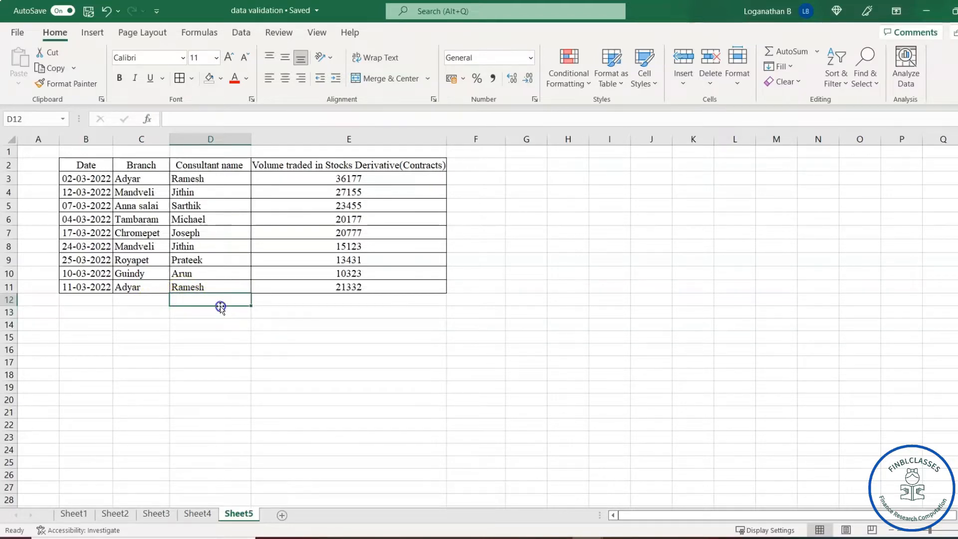
left_click(134, 301)
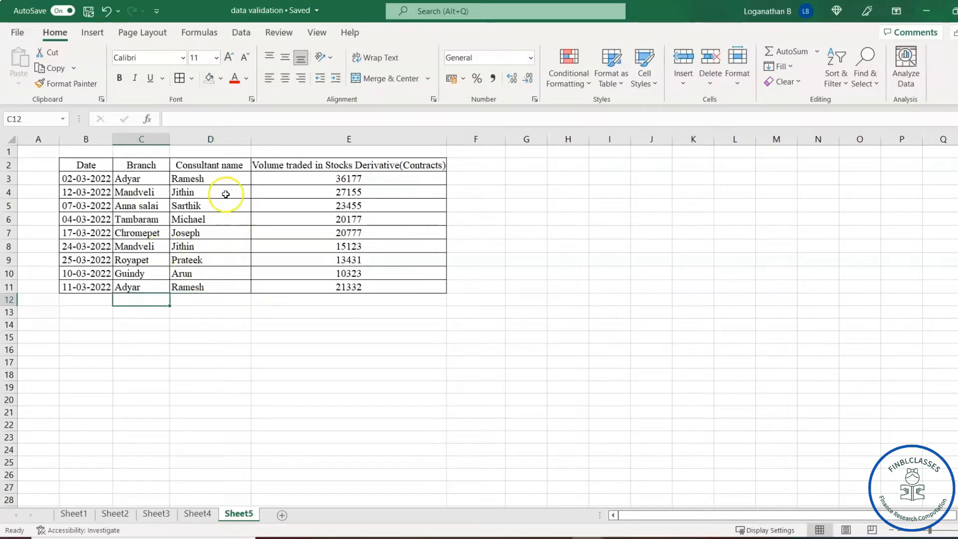
left_click(213, 302)
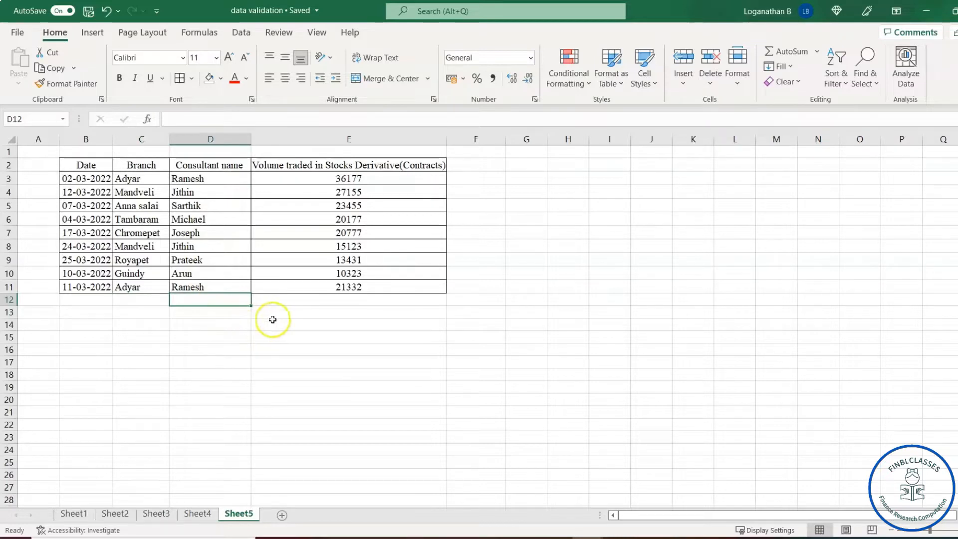
left_click_drag(255, 319, 278, 316)
left_click(139, 220)
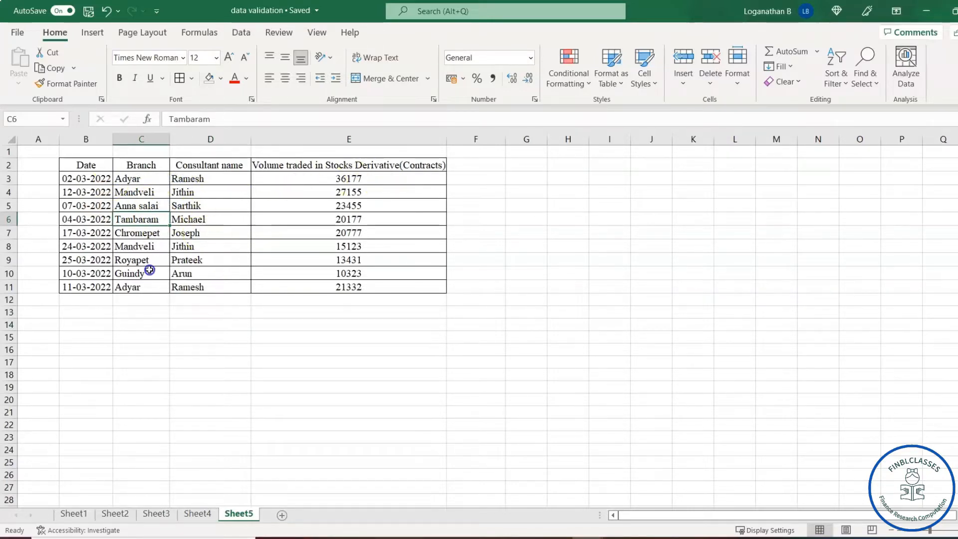
left_click(280, 264)
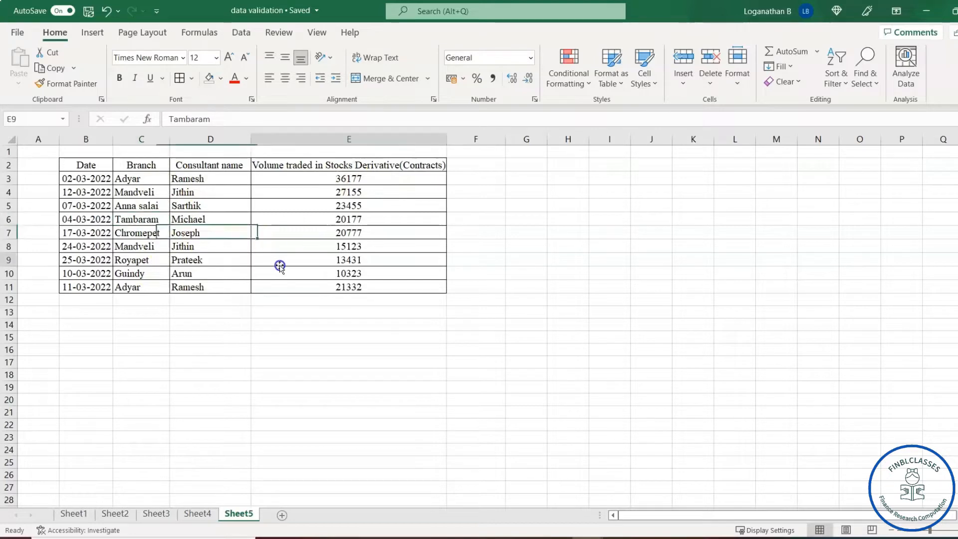
left_click(205, 310)
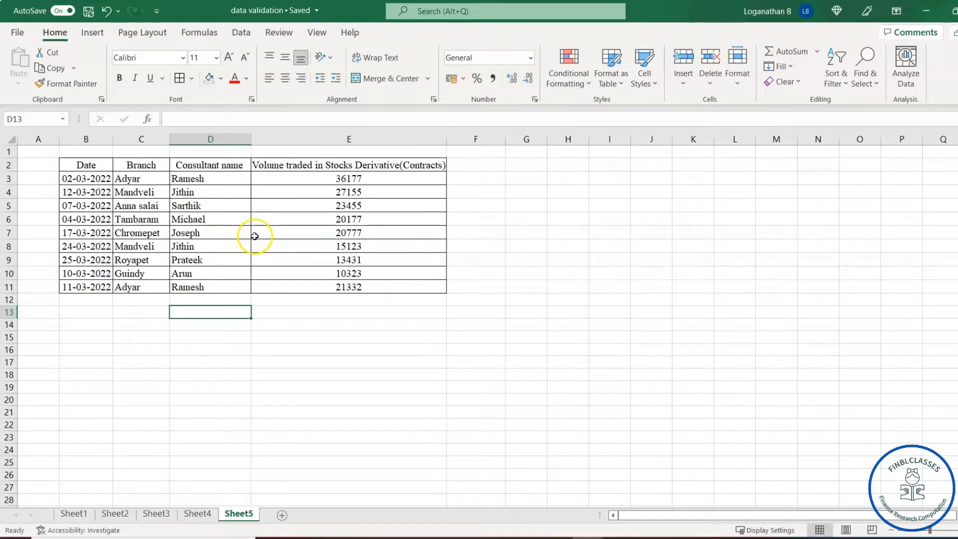
left_click(197, 299)
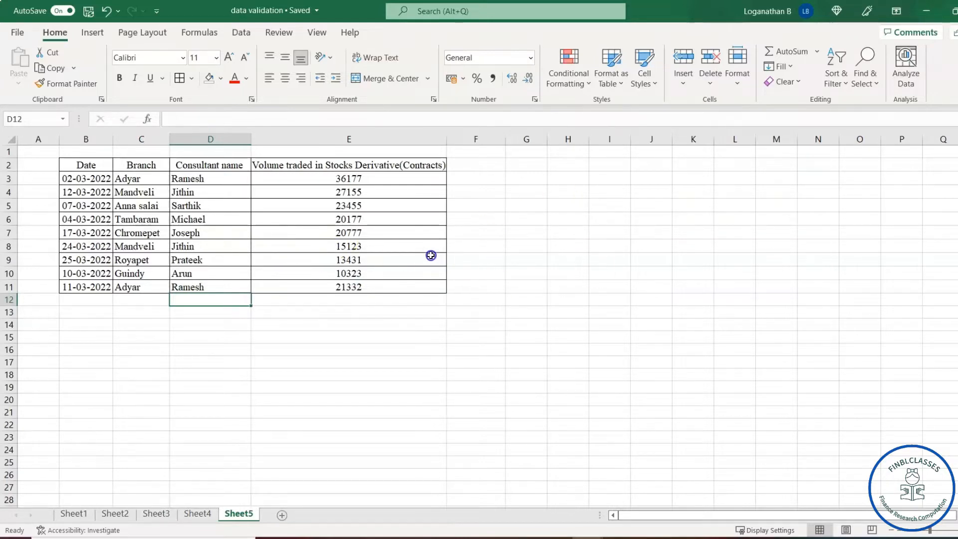
Start a COUNTIFS formula across F3:F11 with the absolute branch range $C$3:$C$11 and C3 as its criterion
left_click(481, 179)
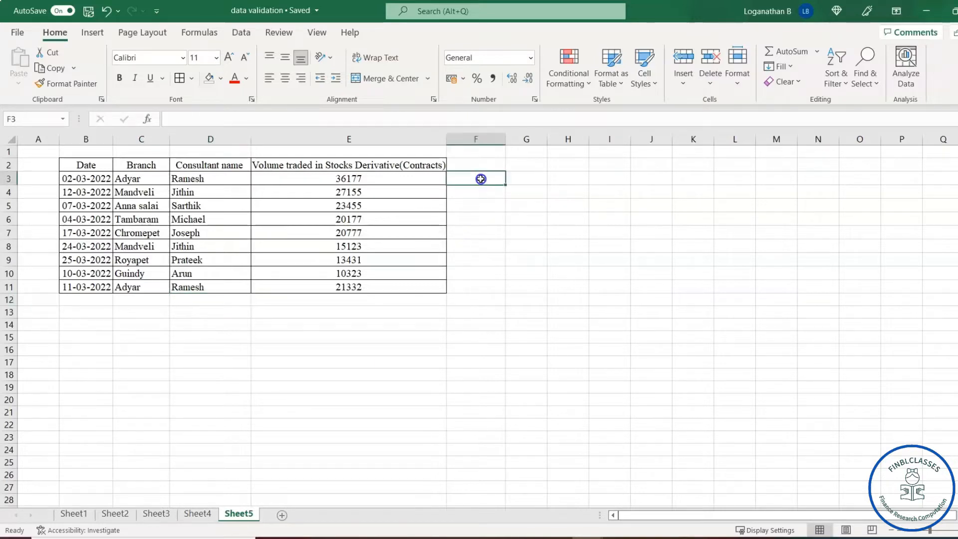
left_click_drag(481, 179, 485, 289)
type("=countif")
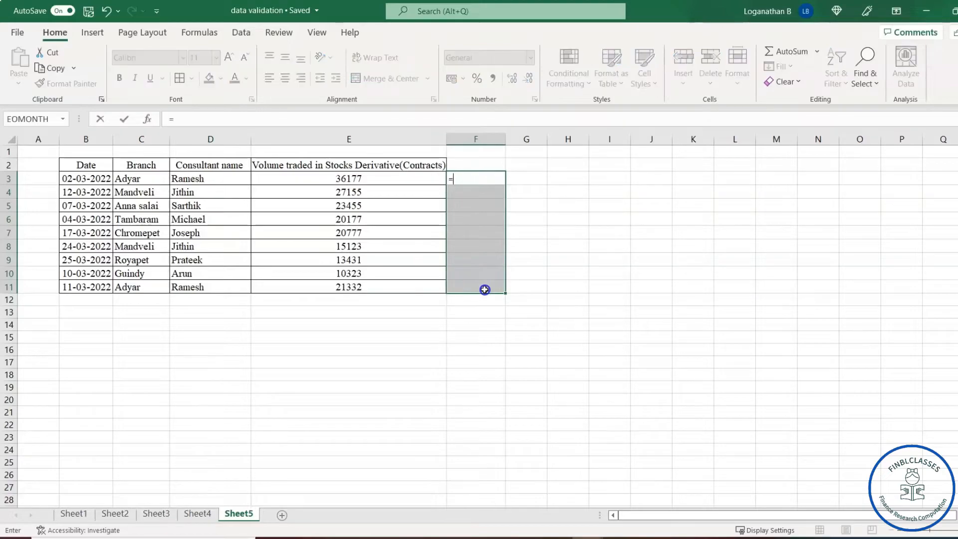
type("s")
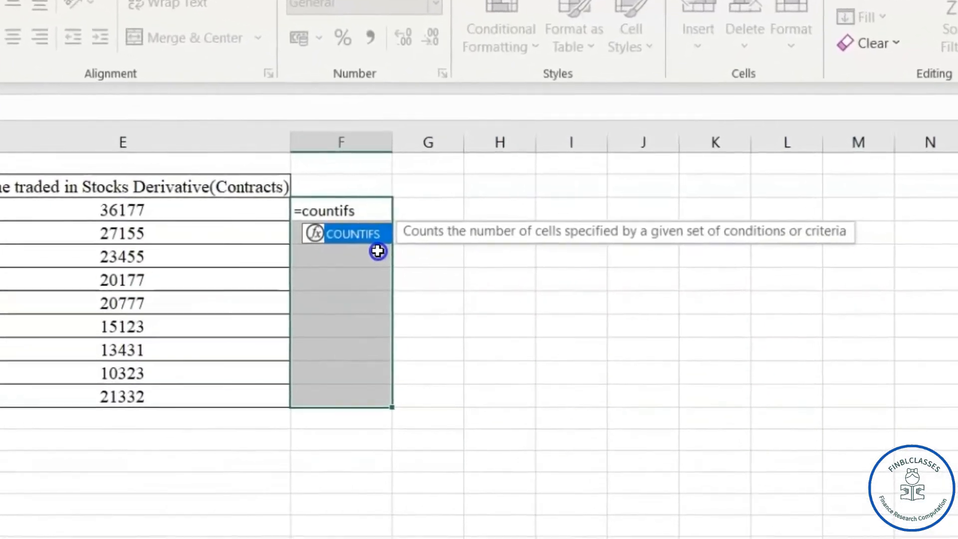
key("Tab")
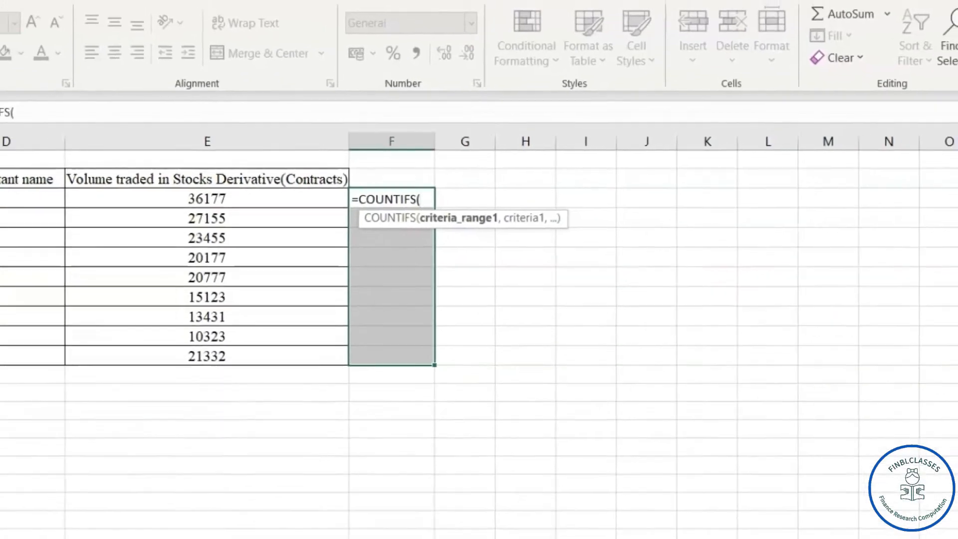
left_click_drag(43, 188, 98, 304)
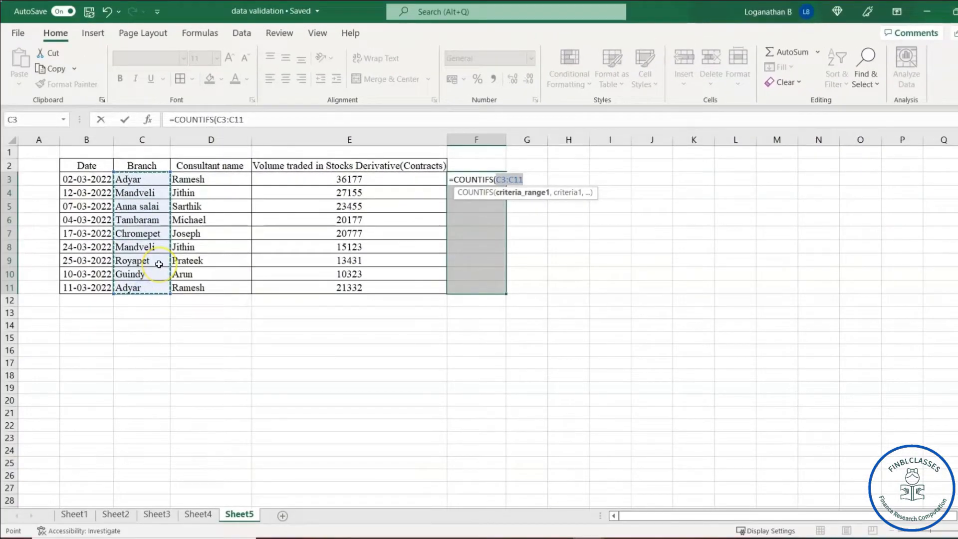
key("F4")
type(",")
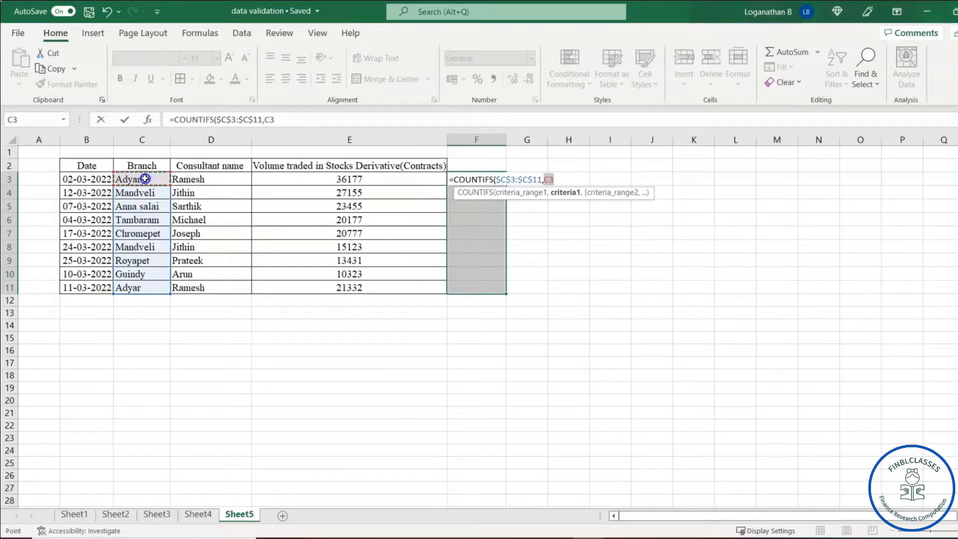
type(",")
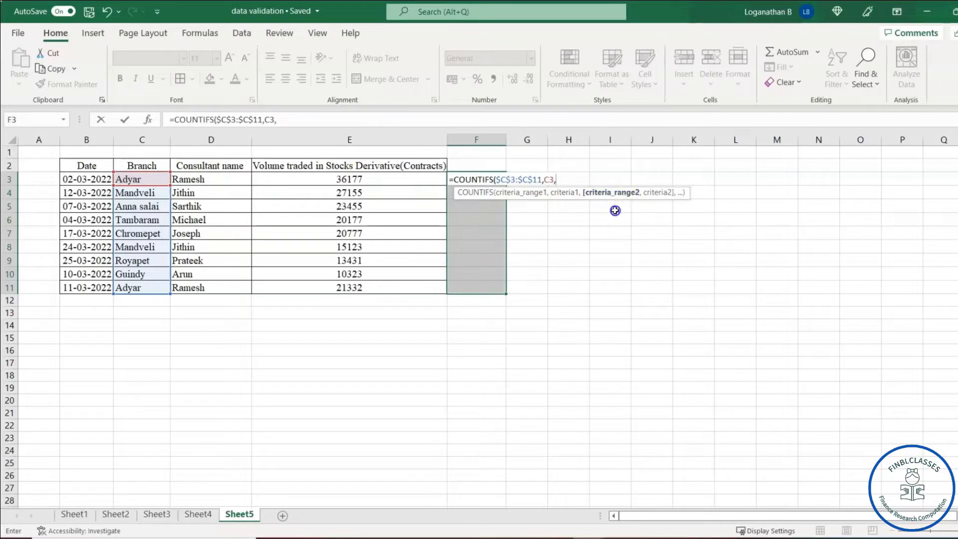
Add the absolute consultant range $D$3:$D$11 with criterion D3 to the COUNTIFS formula and enter it in all of F3:F11
left_click(223, 181)
left_click_drag(223, 184, 224, 287)
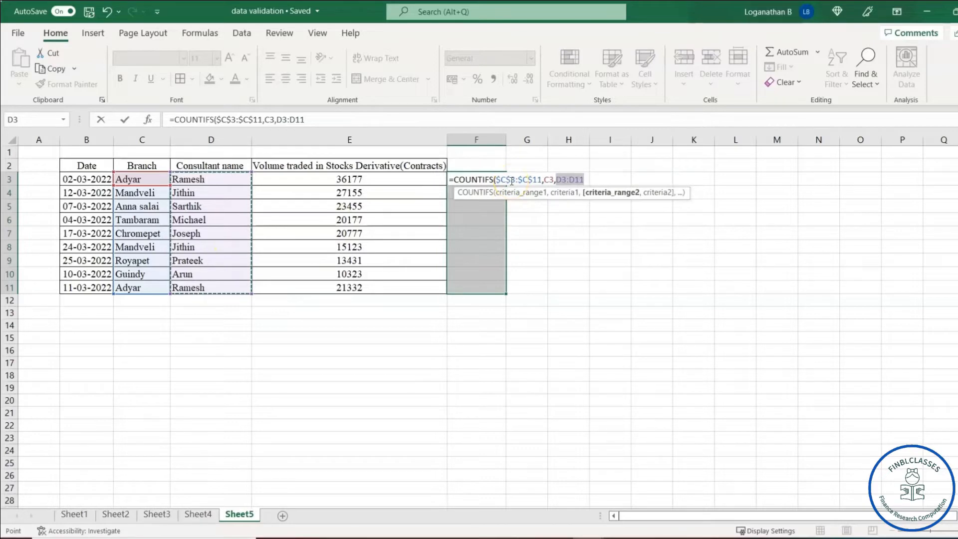
key("F4")
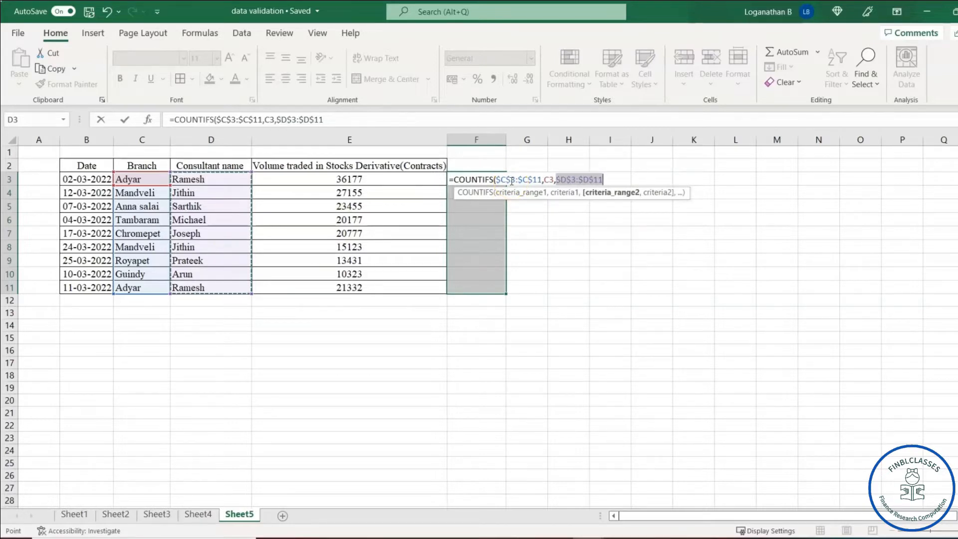
type(",")
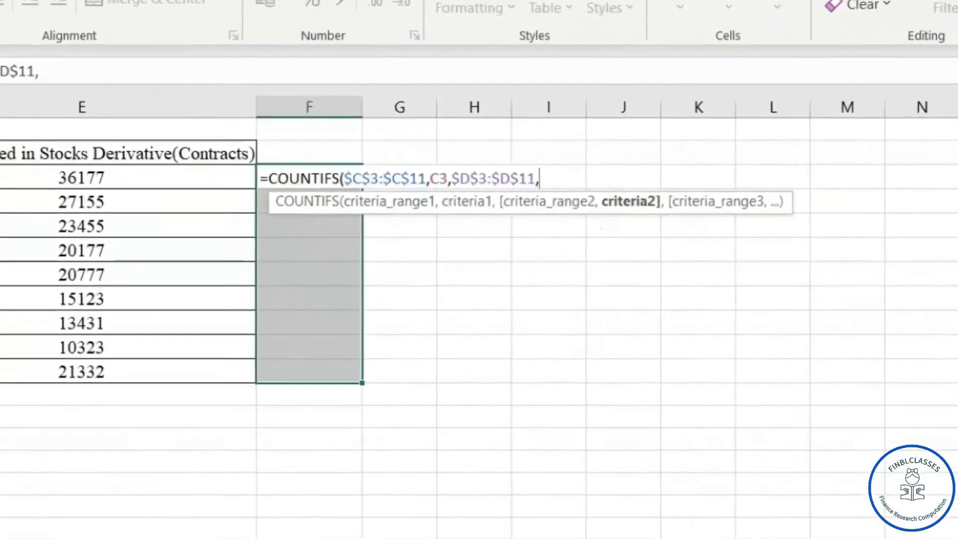
left_click(211, 180)
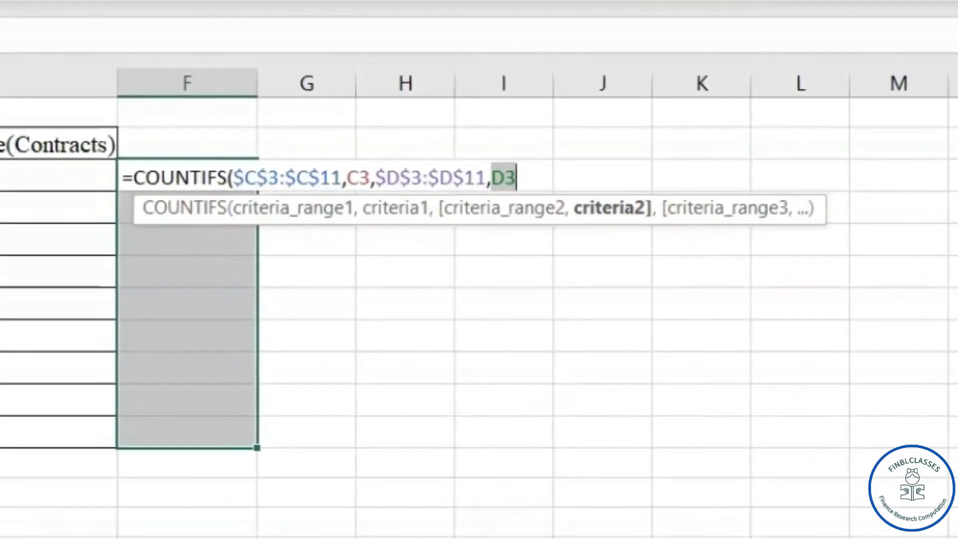
type(")")
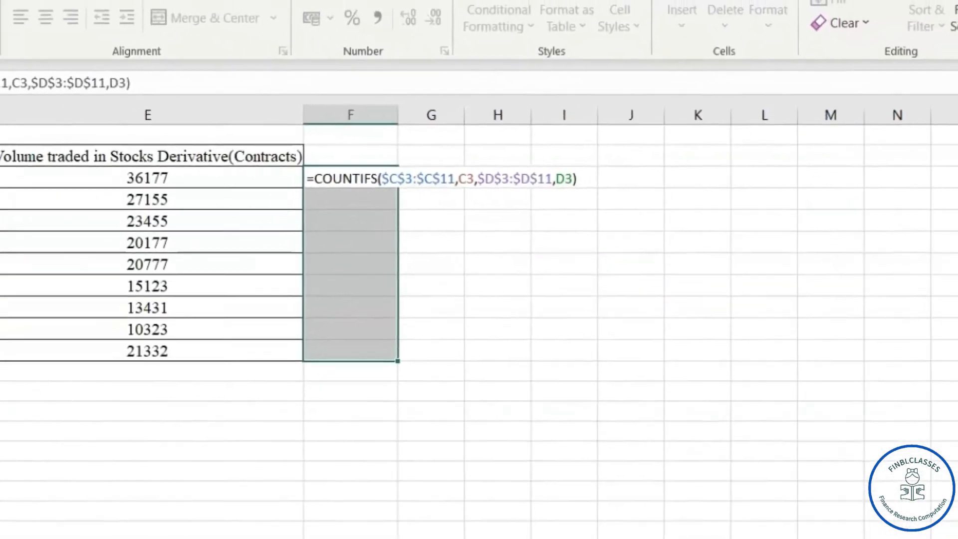
key("ctrl+Return")
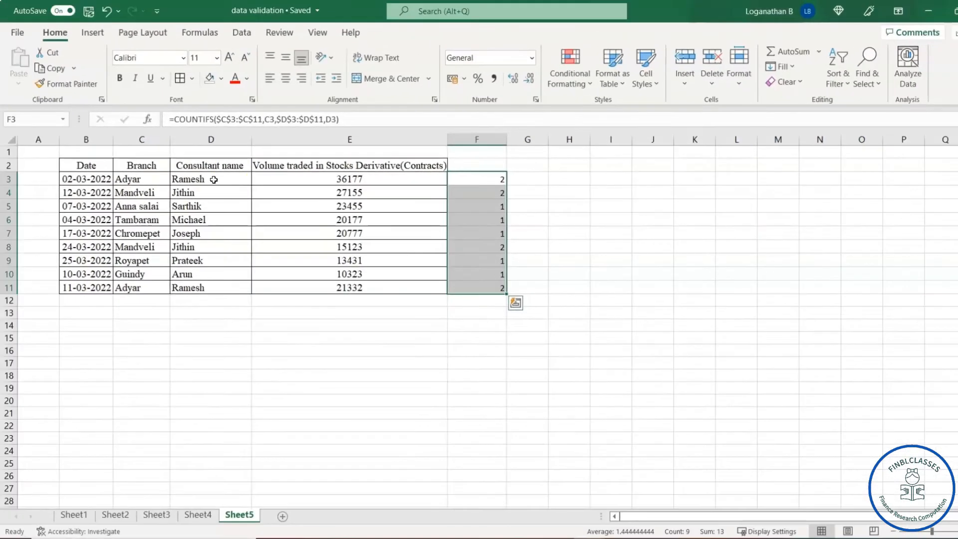
Fill the first two records, C3:E4, with yellow from the branch through the volume column
left_click(435, 246)
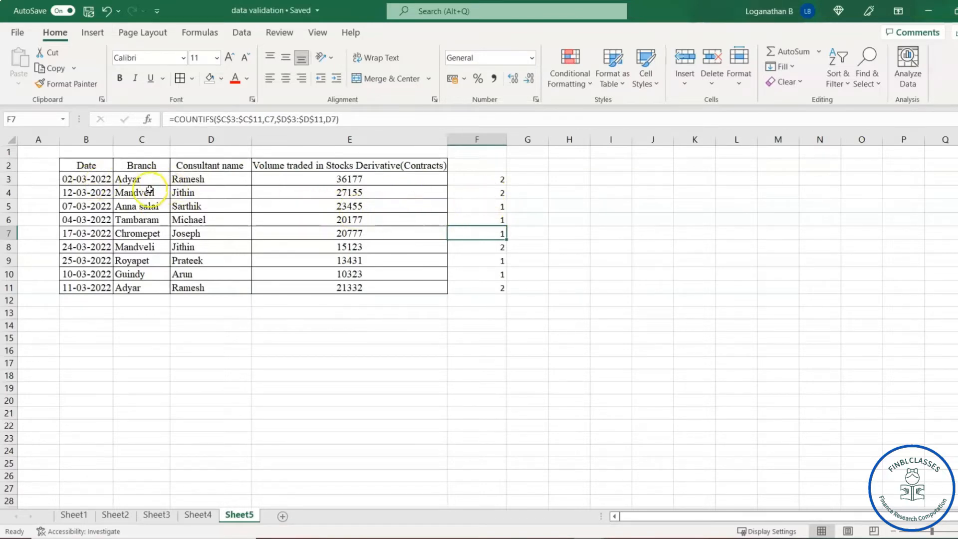
left_click_drag(132, 179, 234, 206)
left_click_drag(326, 201, 442, 195)
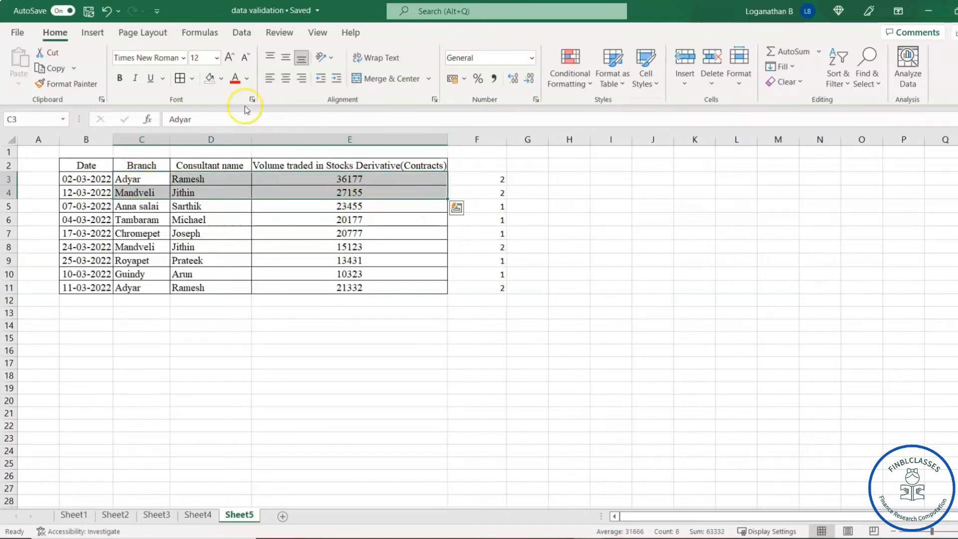
left_click(222, 79)
left_click(244, 197)
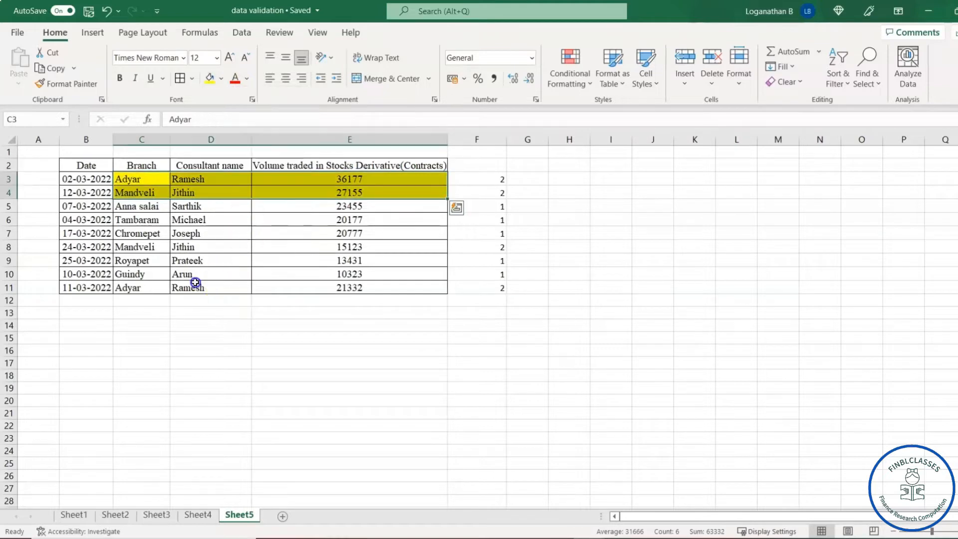
Apply the same yellow fill to the repeated branch and consultant records in C8:E8 and C11:E11
left_click(195, 283)
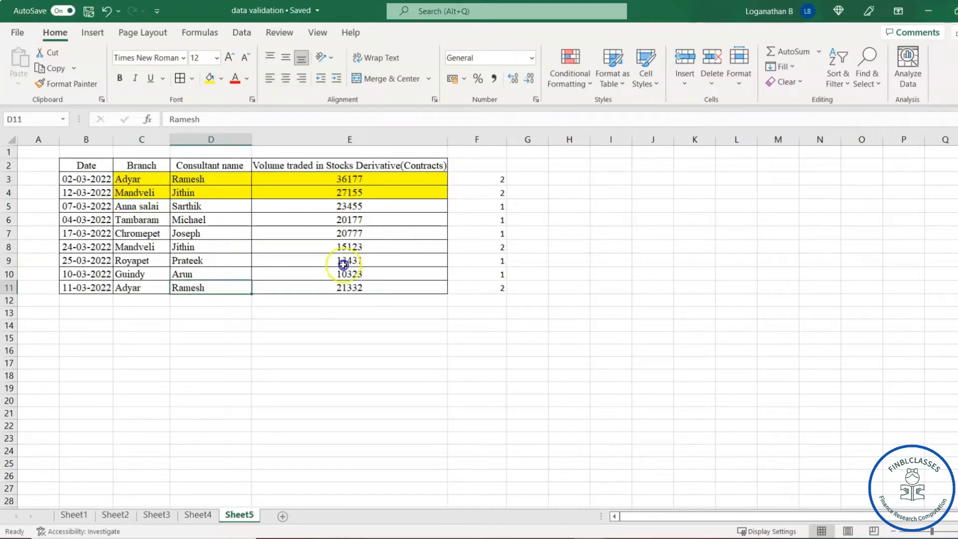
left_click(128, 248)
left_click_drag(238, 248, 413, 248)
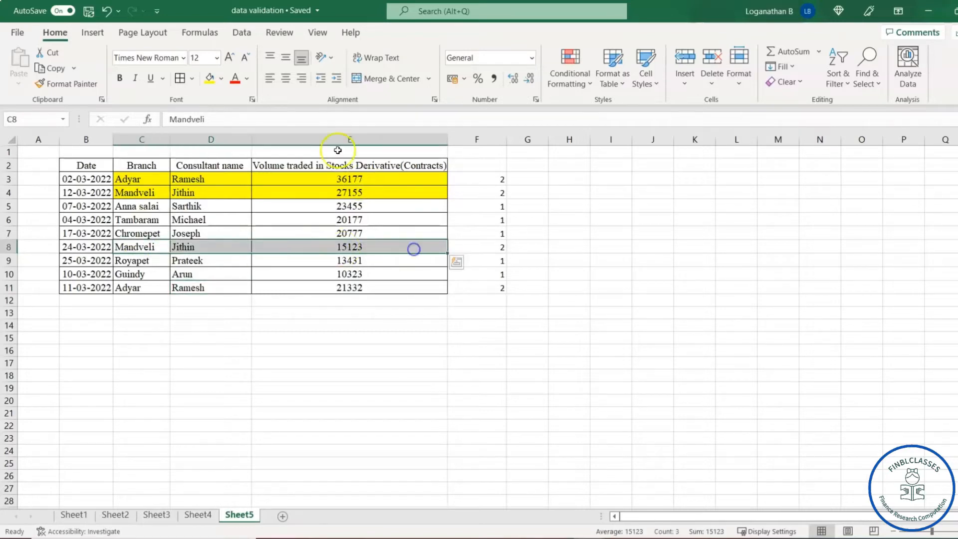
left_click(210, 79)
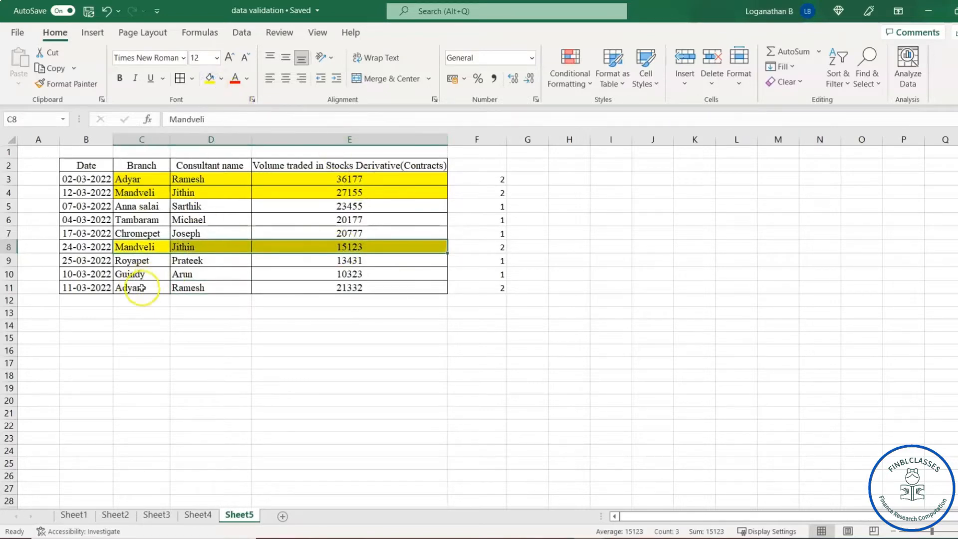
left_click_drag(127, 287, 370, 290)
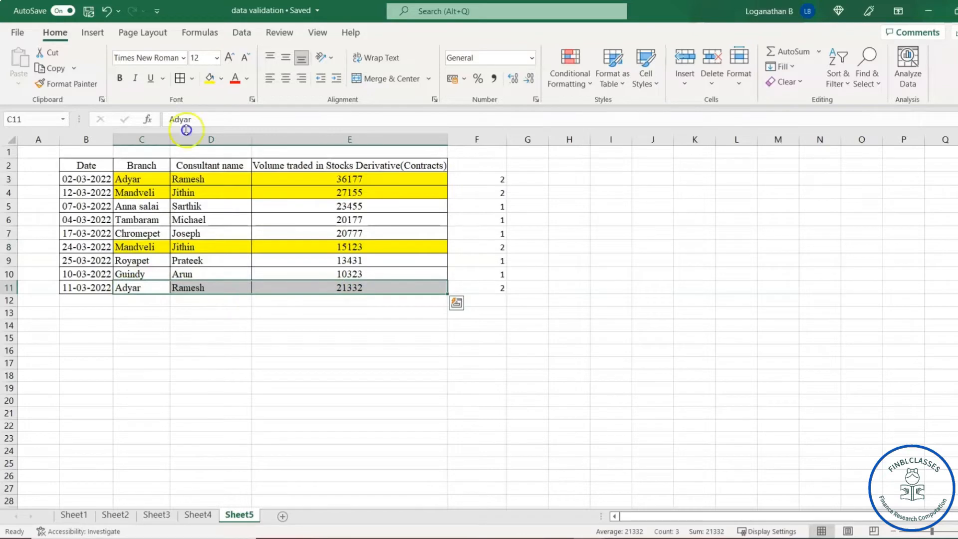
left_click(210, 77)
left_click(305, 400)
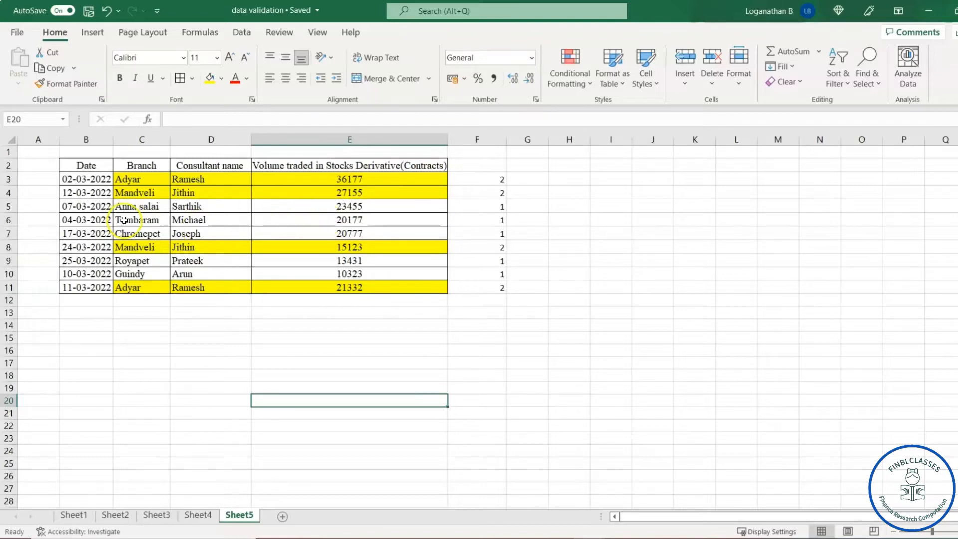
left_click_drag(132, 212, 300, 235)
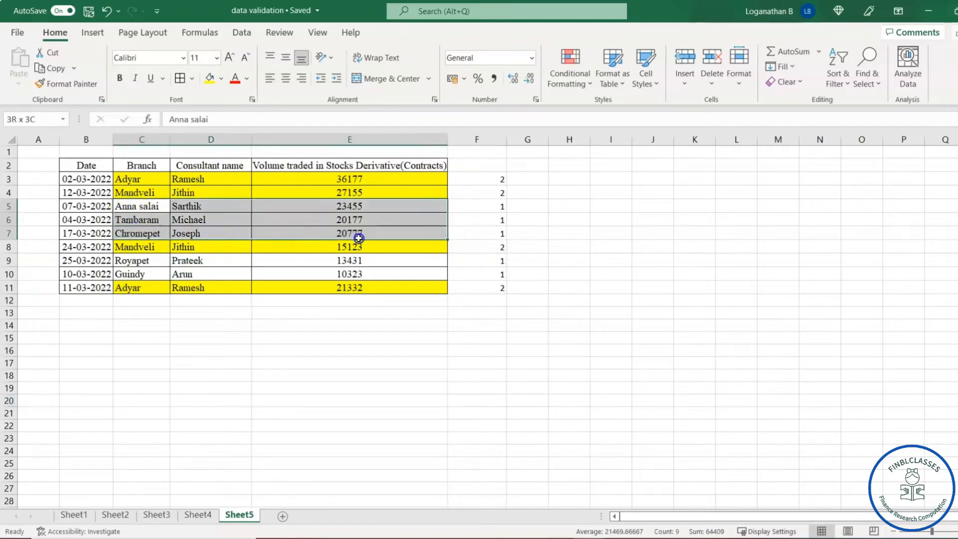
left_click(136, 264)
left_click_drag(137, 271, 369, 290)
left_click(318, 219)
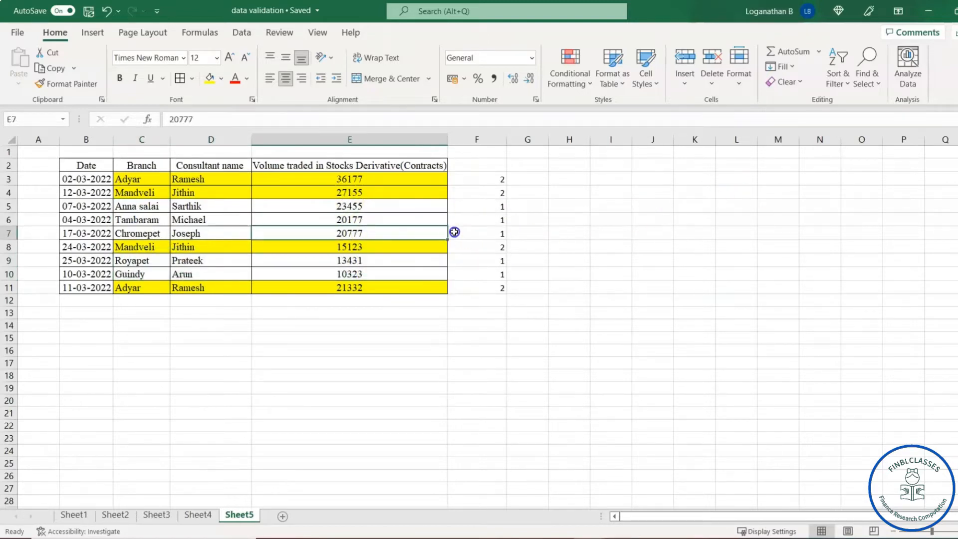
left_click(470, 220)
left_click_drag(488, 183, 485, 285)
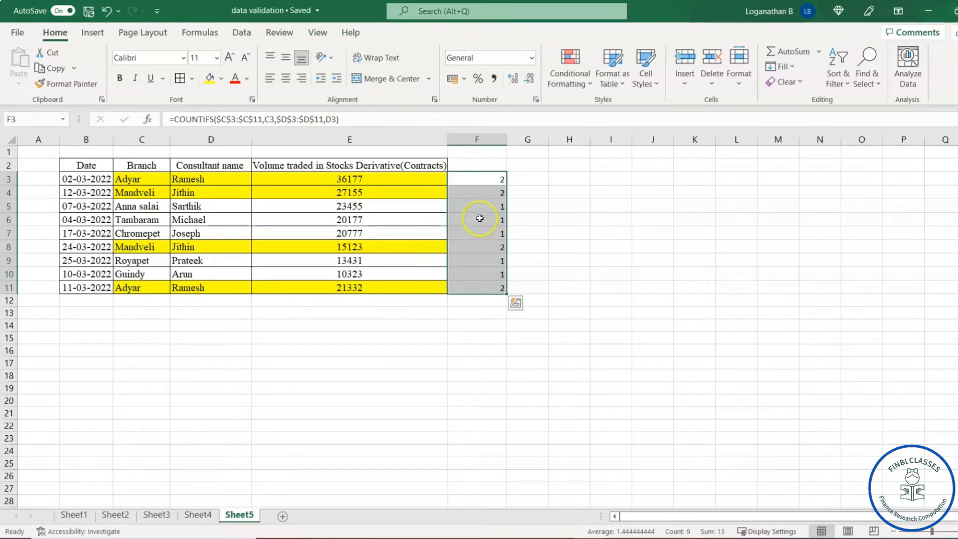
Append <=1 to the COUNTIFS formula in all of F3:F11 and check the results beside the repeated and unique records
left_click(349, 121)
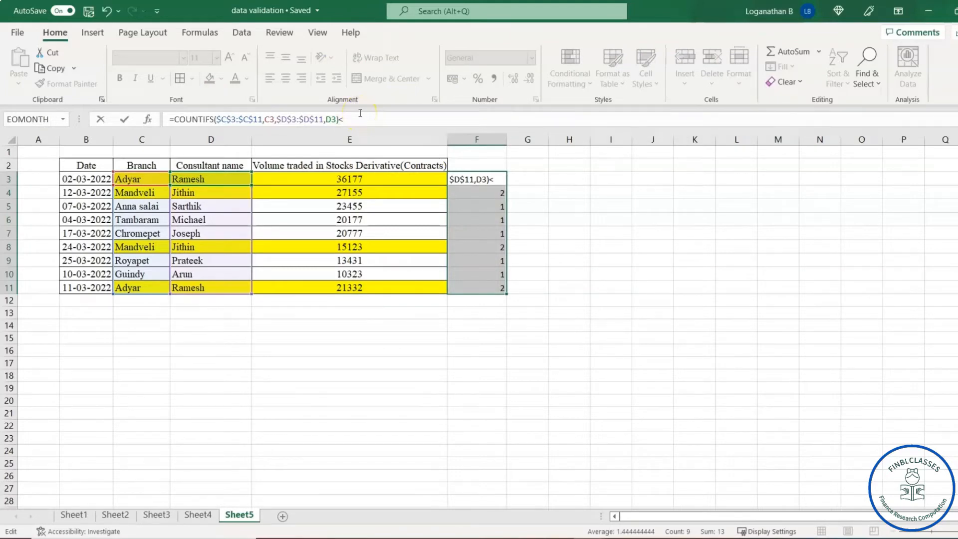
key("ctrl+Return")
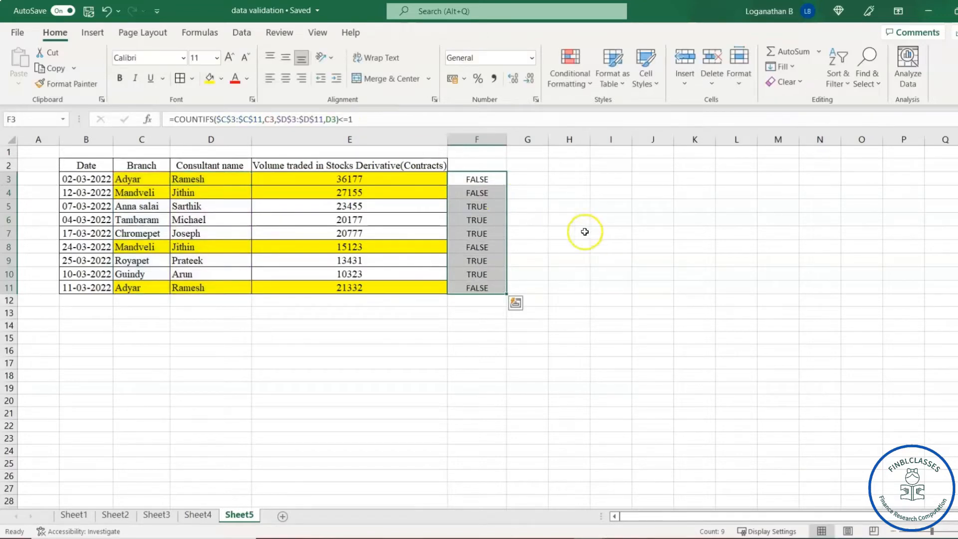
left_click(484, 217)
left_click_drag(475, 179, 482, 198)
left_click(479, 247)
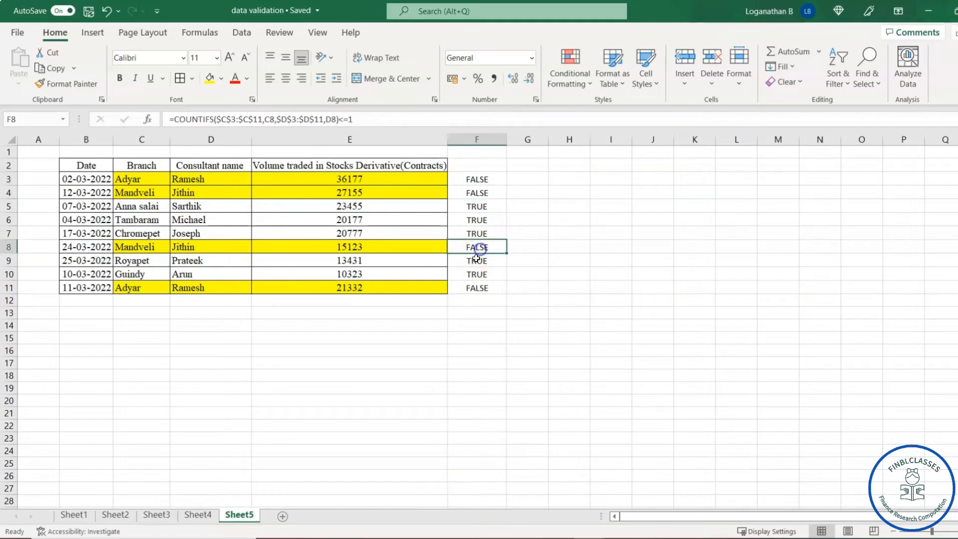
left_click(477, 286)
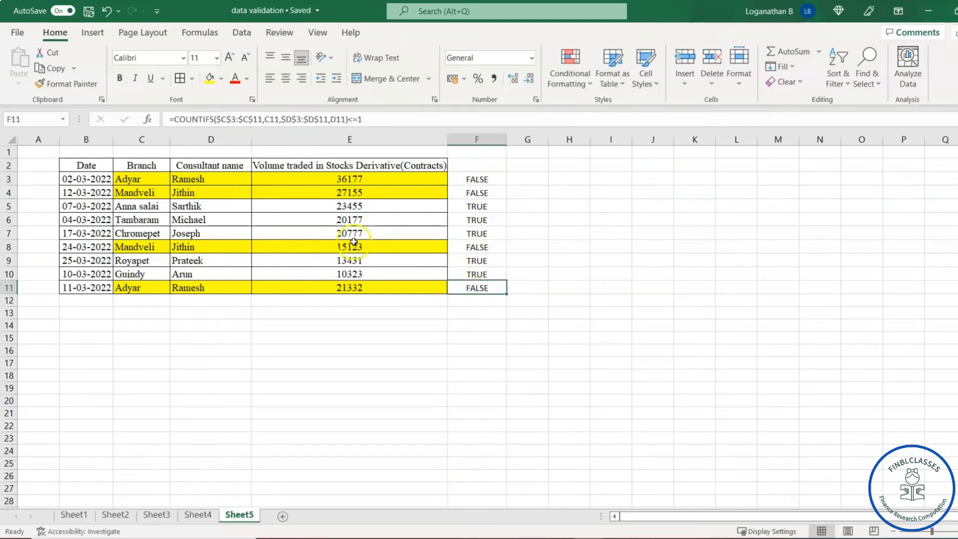
left_click(483, 208)
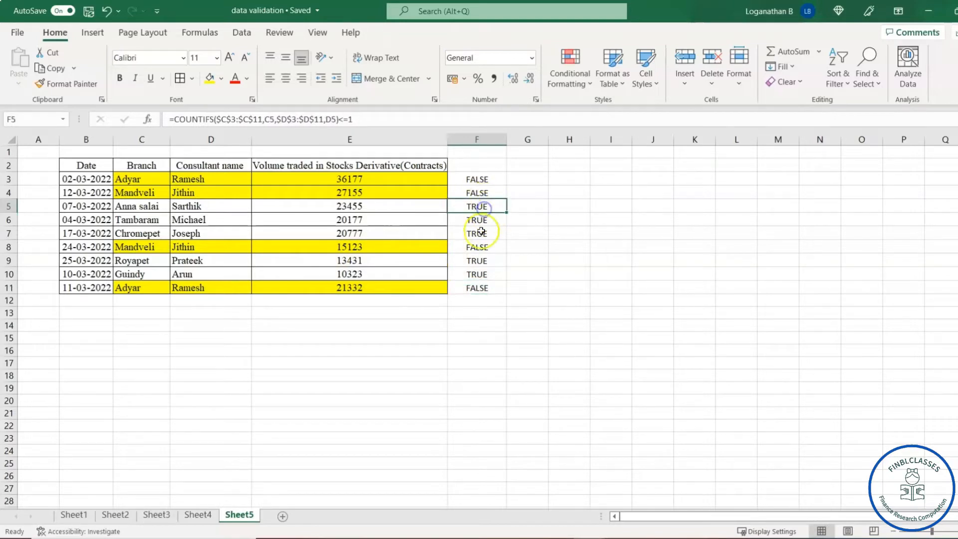
left_click(529, 234)
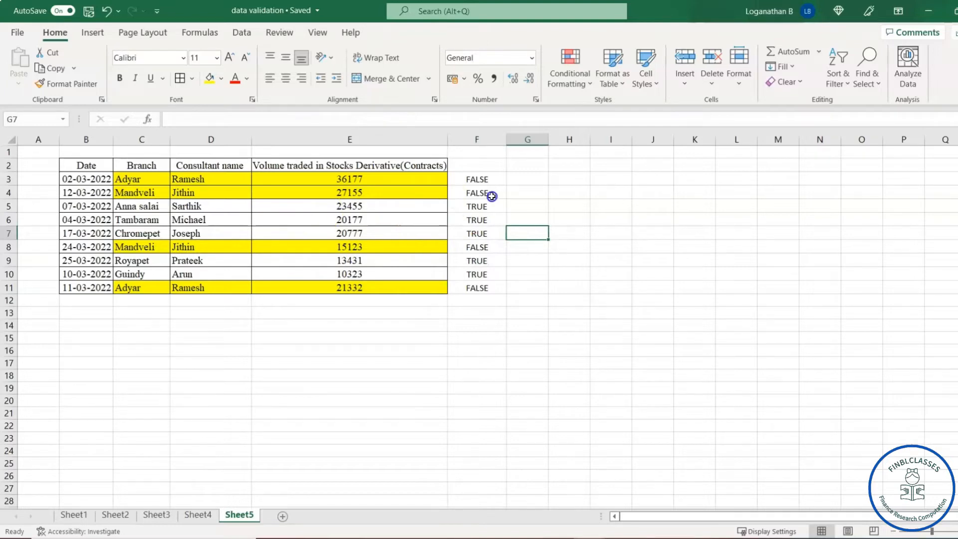
Remove the fill colour from C3:E11 and fill cell D13 below the table with yellow
mouse_move(126, 179)
left_mouse_down()
mouse_move(293, 265)
mouse_move(376, 288)
left_mouse_up()
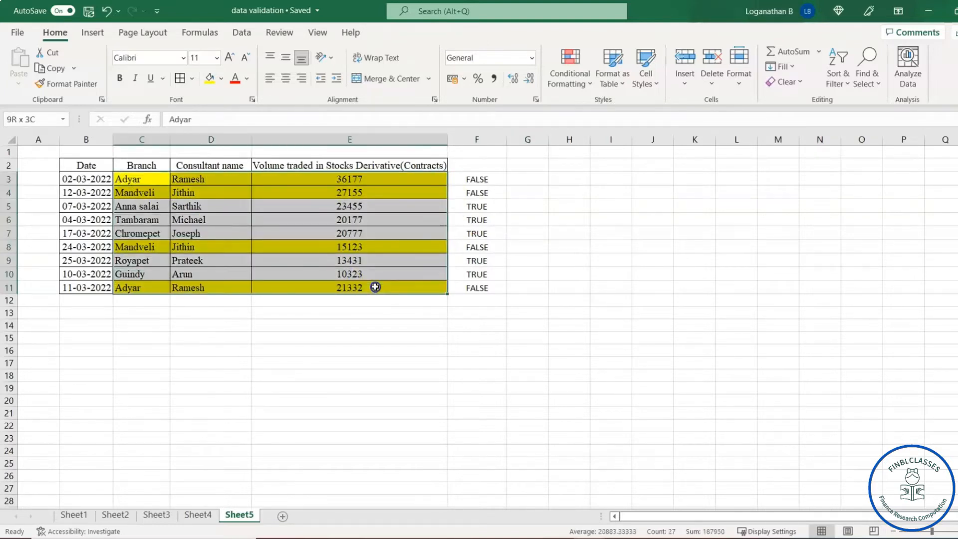
left_click(221, 82)
left_click(220, 220)
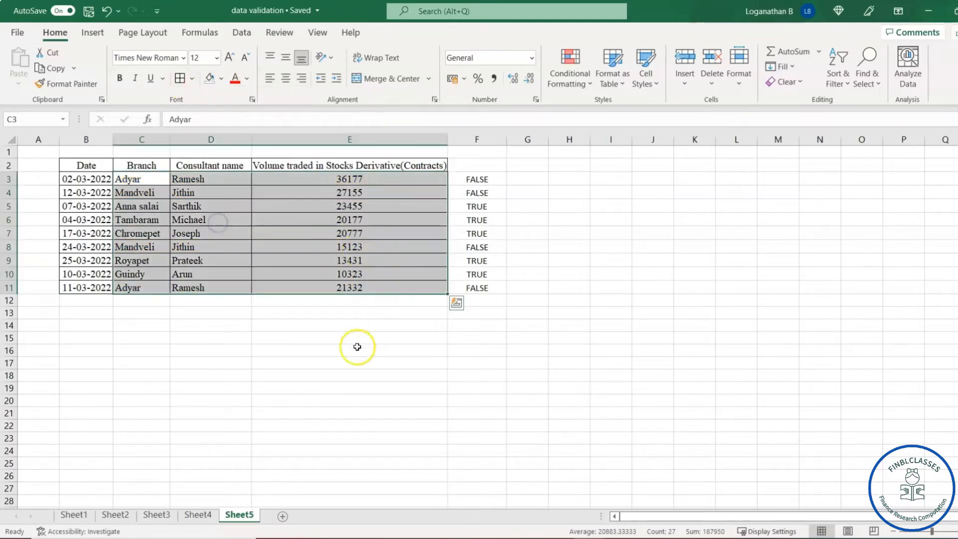
left_click(357, 350)
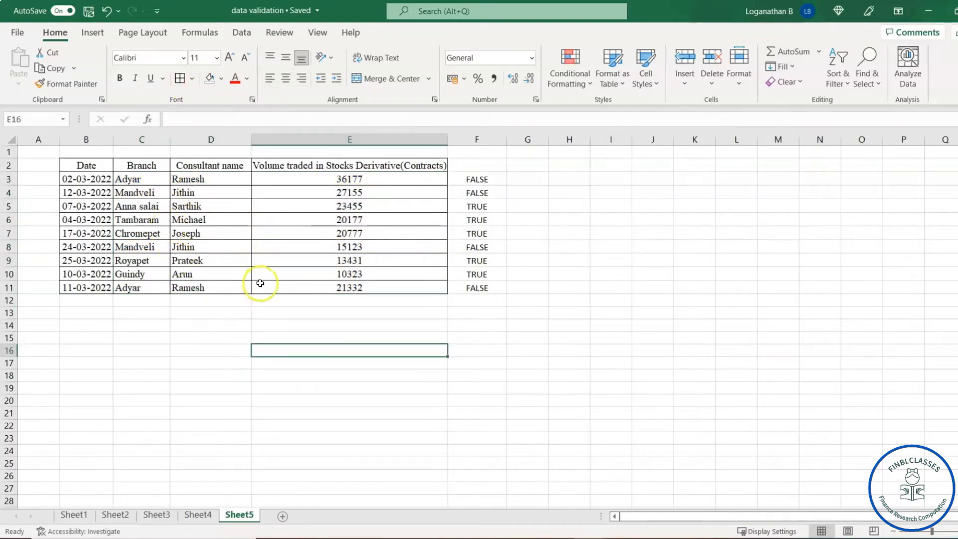
left_click(221, 315)
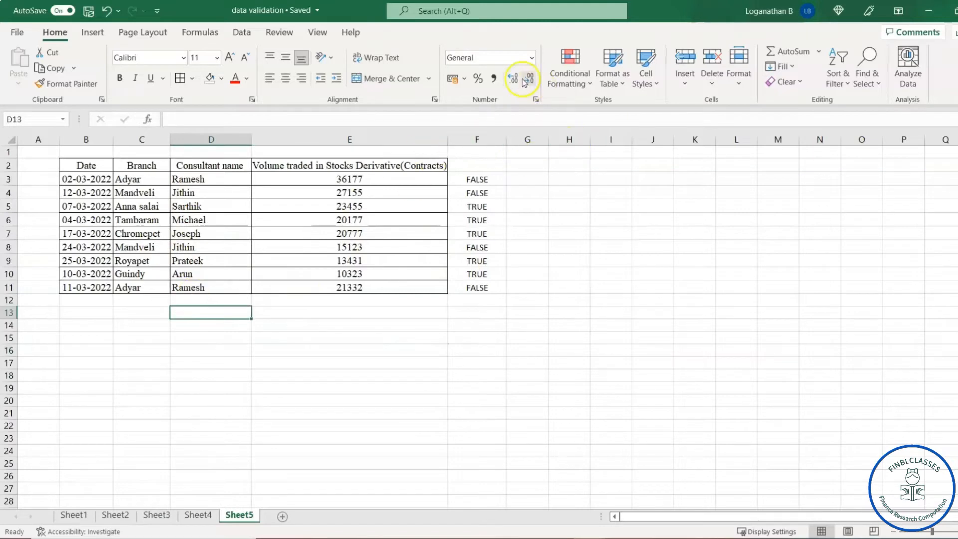
Start a new conditional formatting rule for B3:E11 that uses a formula to determine which cells to format
left_click_drag(86, 179, 388, 289)
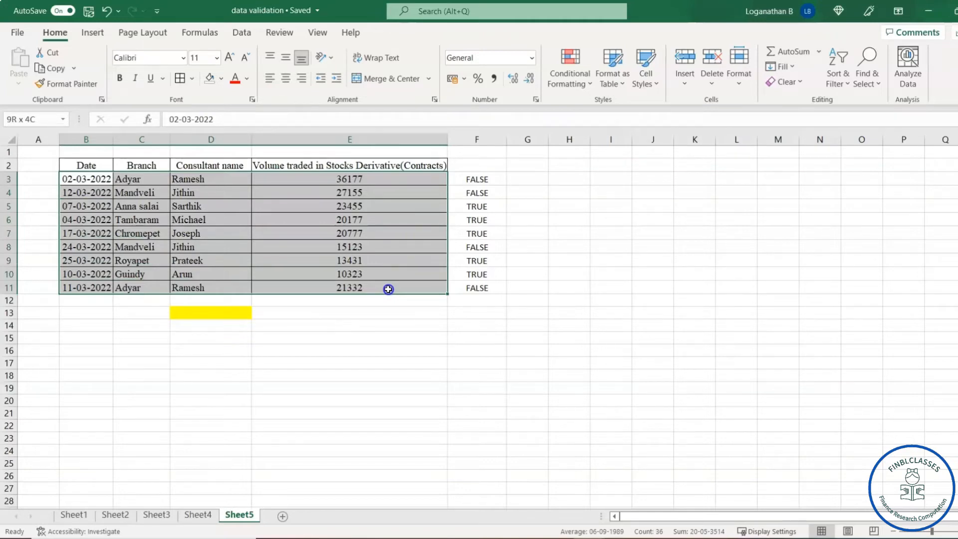
left_click_drag(389, 289, 388, 289)
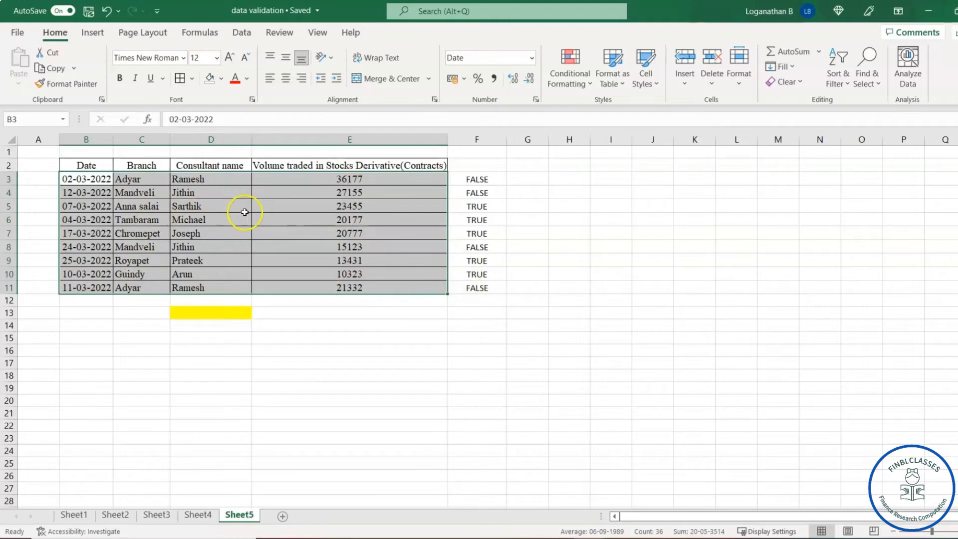
left_click(581, 86)
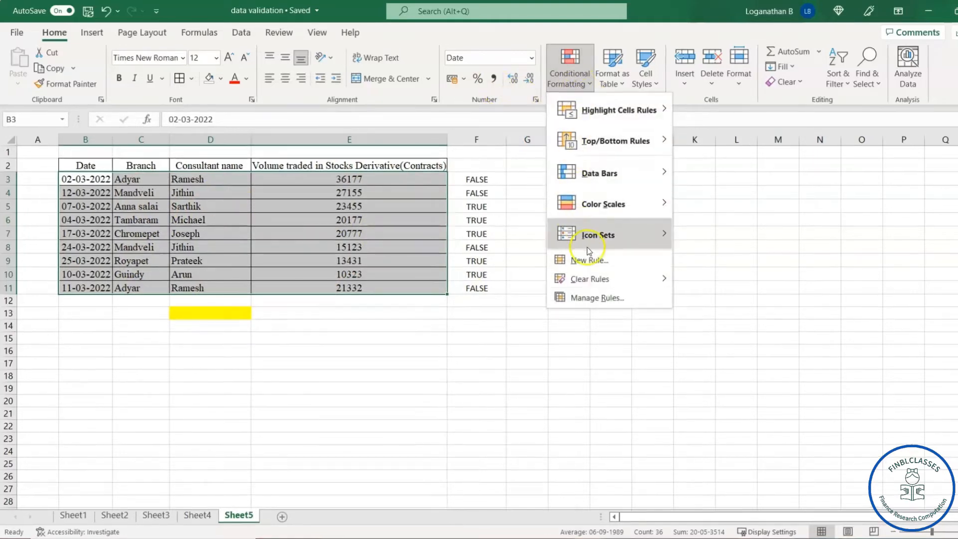
left_click(586, 264)
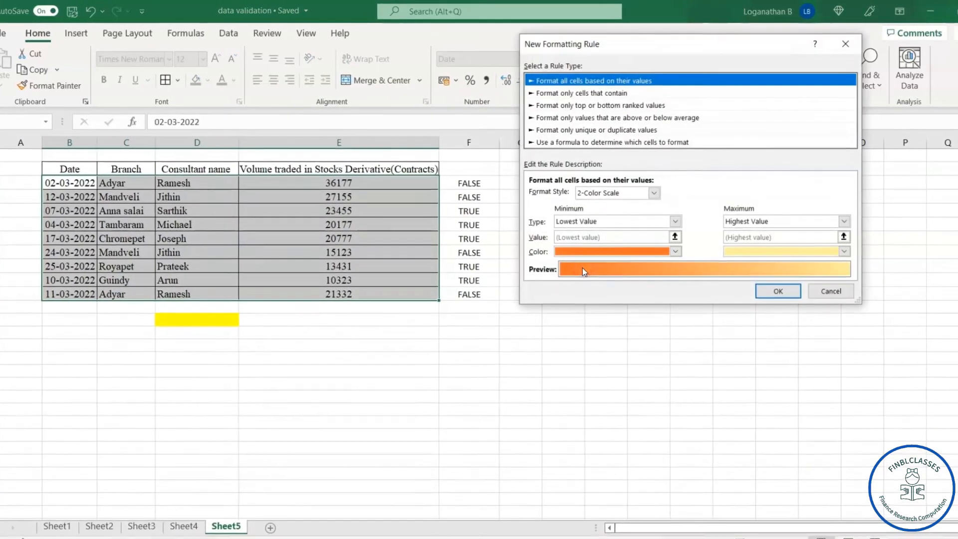
left_click_drag(644, 54, 642, 142)
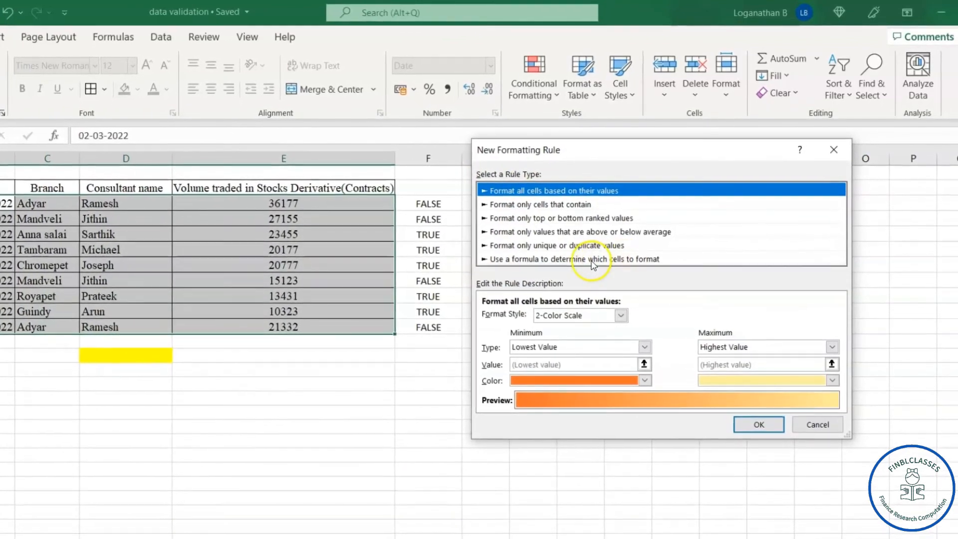
left_click(502, 259)
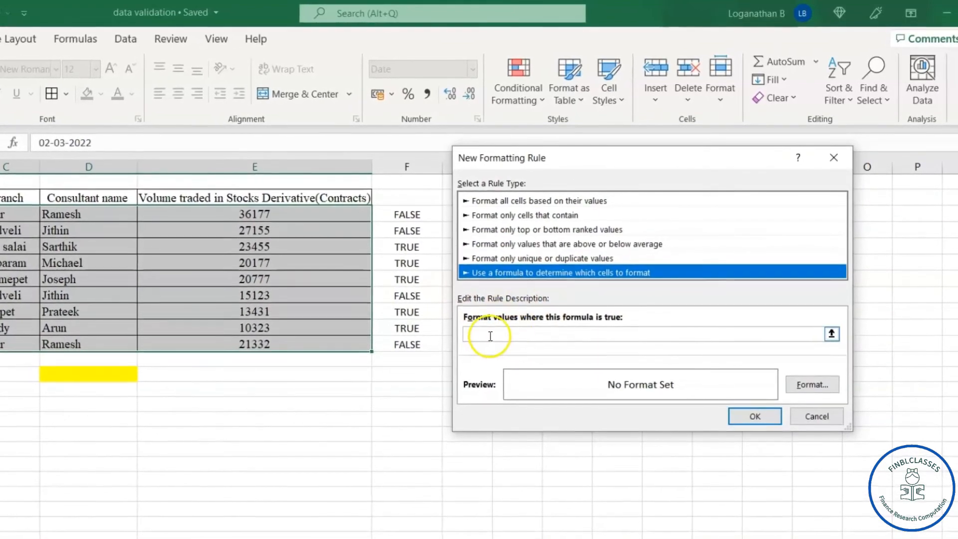
left_click(507, 335)
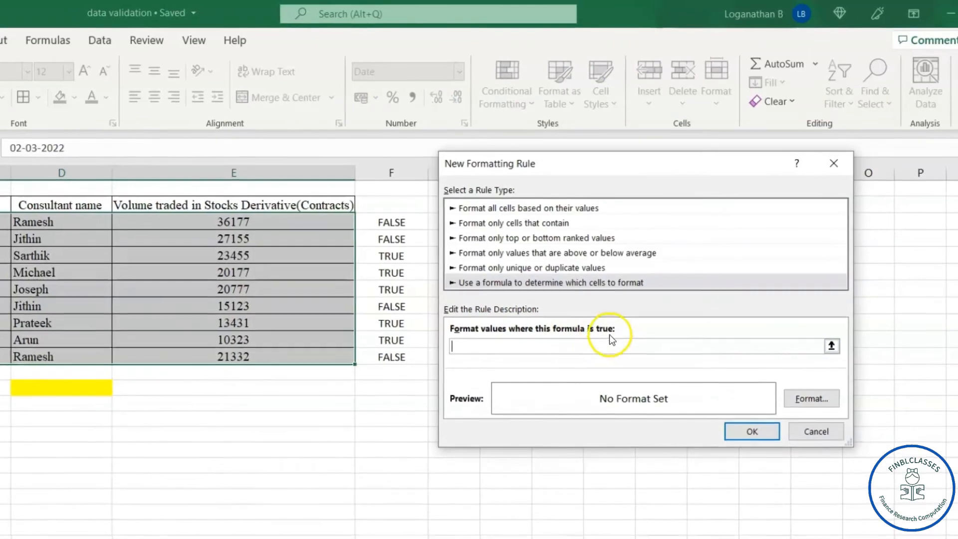
Begin the rule's COUNTIFS formula with the absolute branch range $C$3:$C$11 and the column-locked criterion $C3
type("=cou")
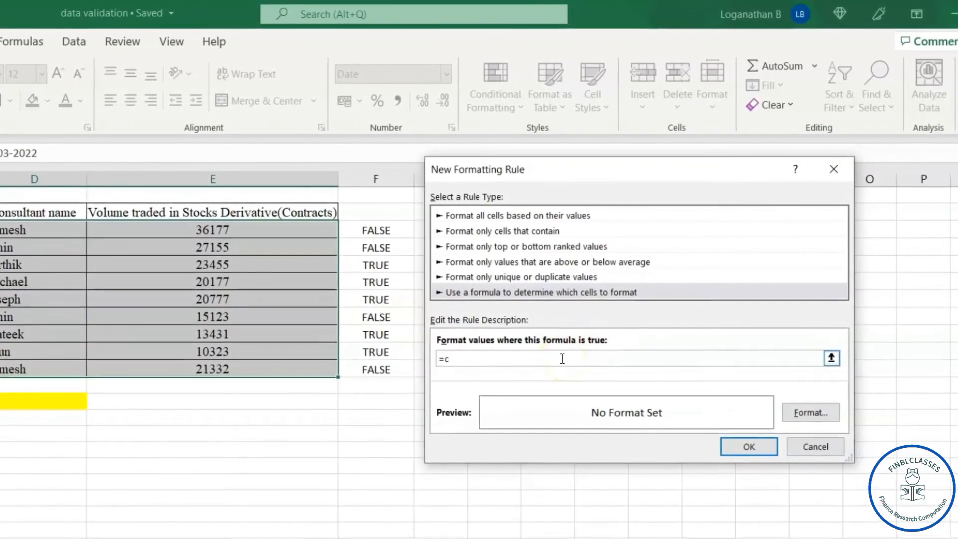
type("ntifs")
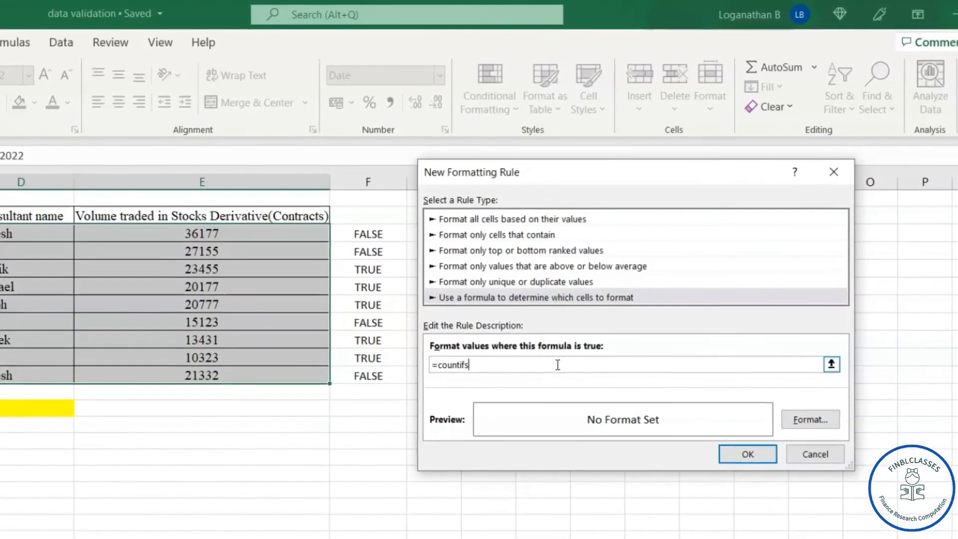
type("(")
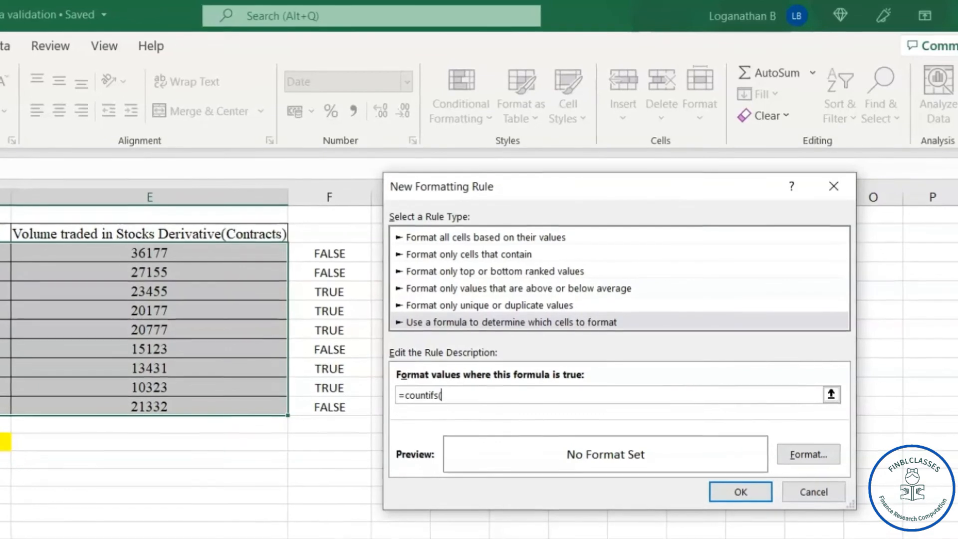
type("$C$3")
left_click_drag(0, 254, 0, 413)
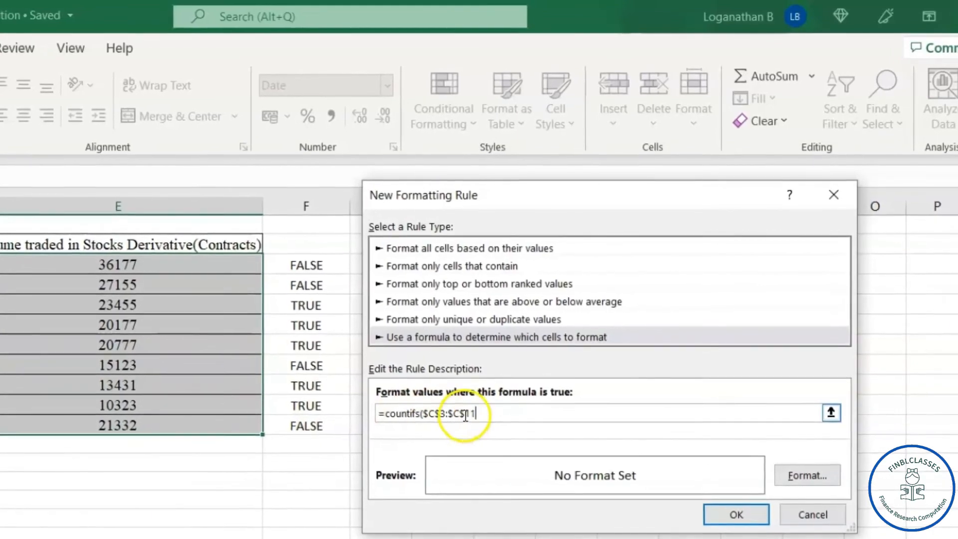
type(",")
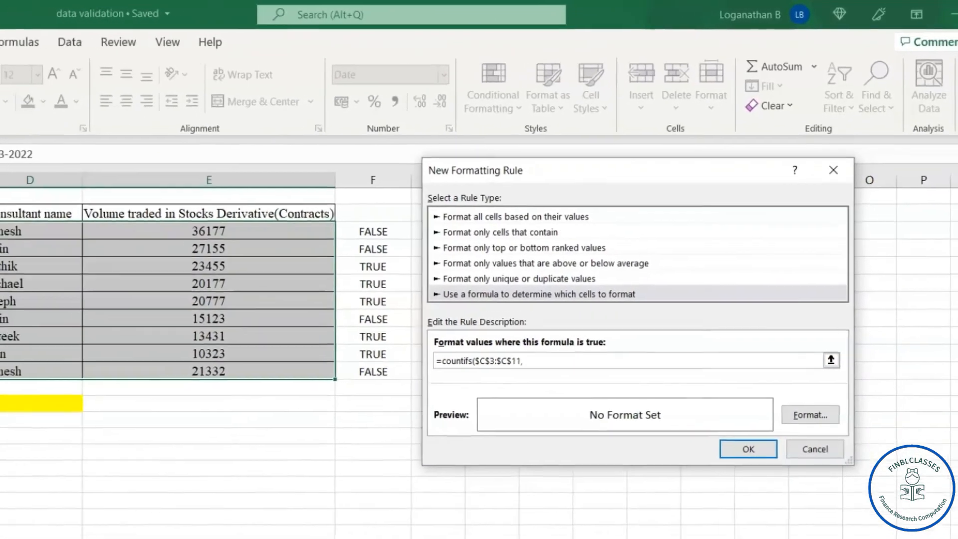
left_click(33, 209)
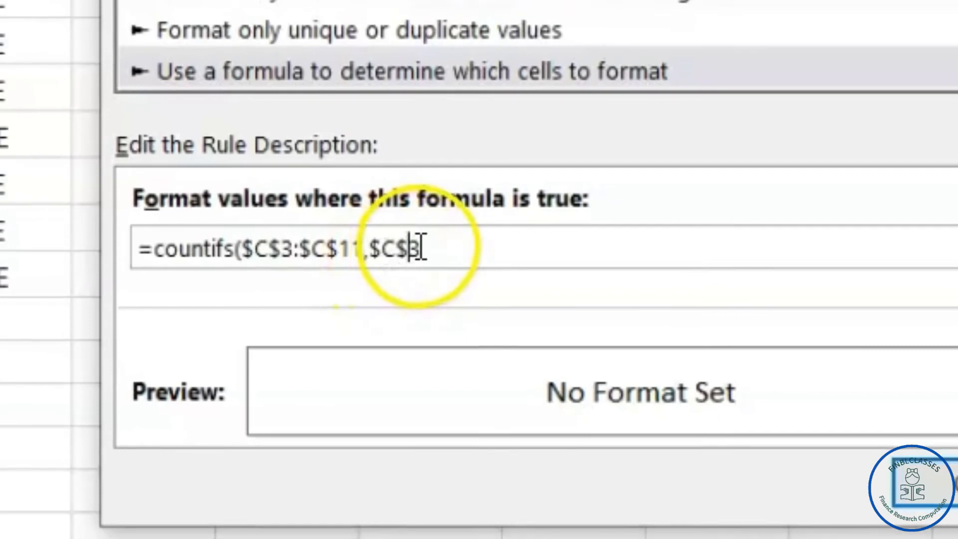
key("F4")
key("F4")
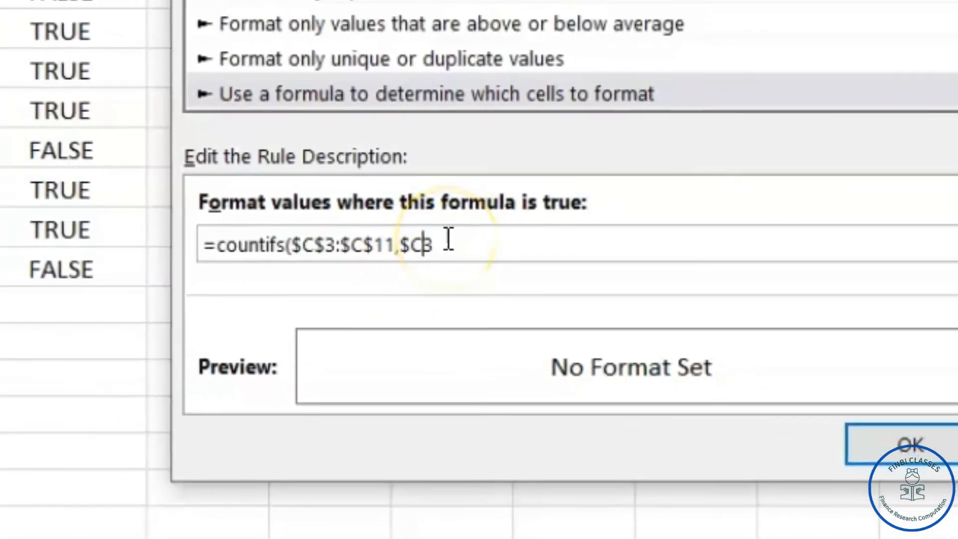
left_click(478, 236)
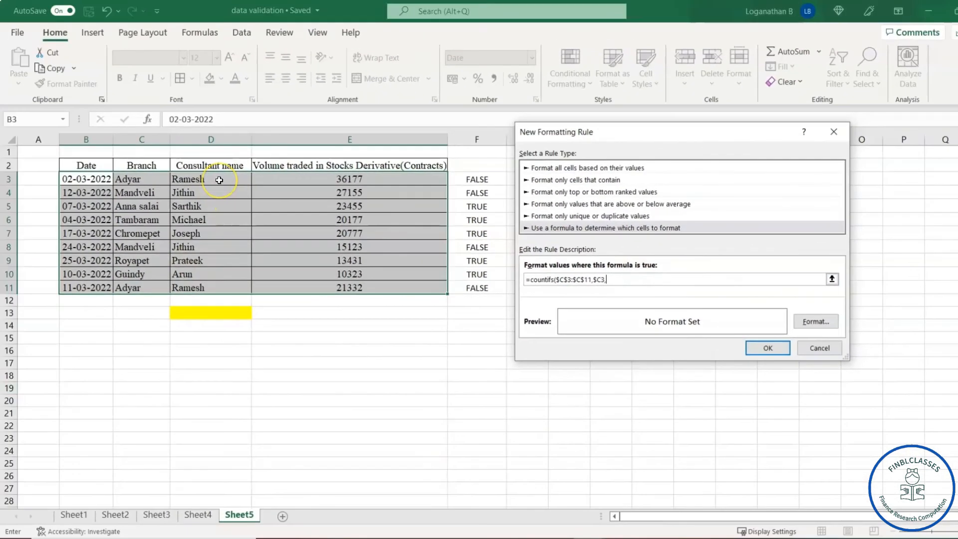
Complete the rule formula with the consultant range $D$3:$D$11, the column-locked criterion $D3 and the condition >1
left_click_drag(219, 180, 224, 287)
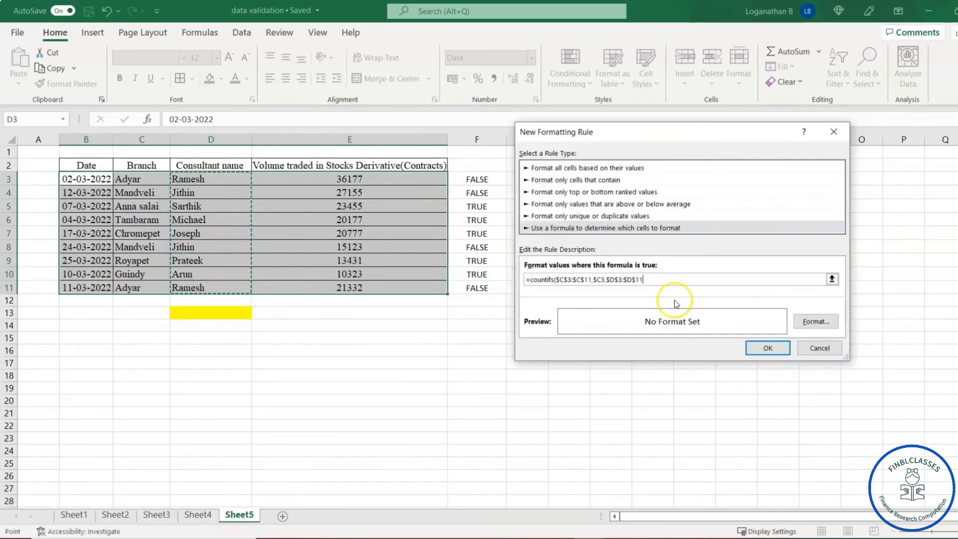
type(",")
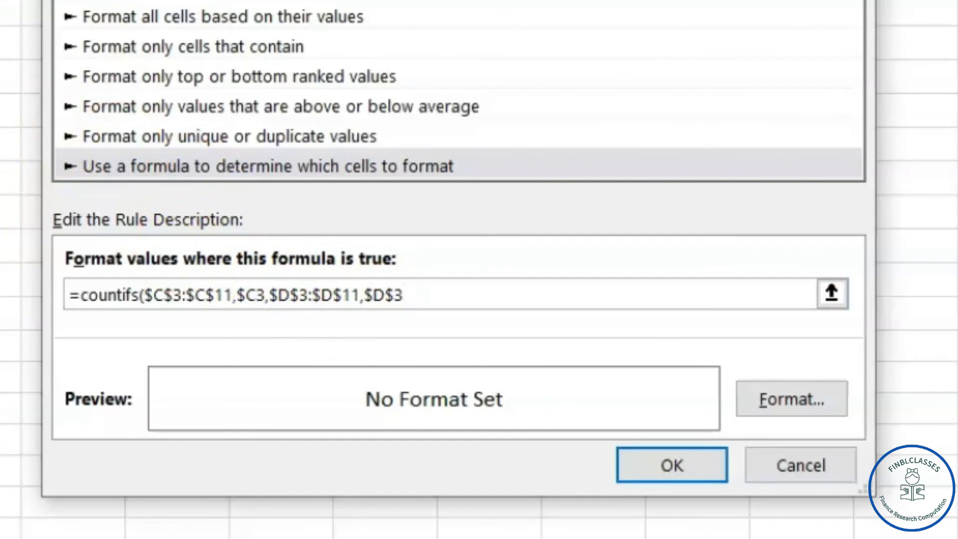
left_click(395, 296)
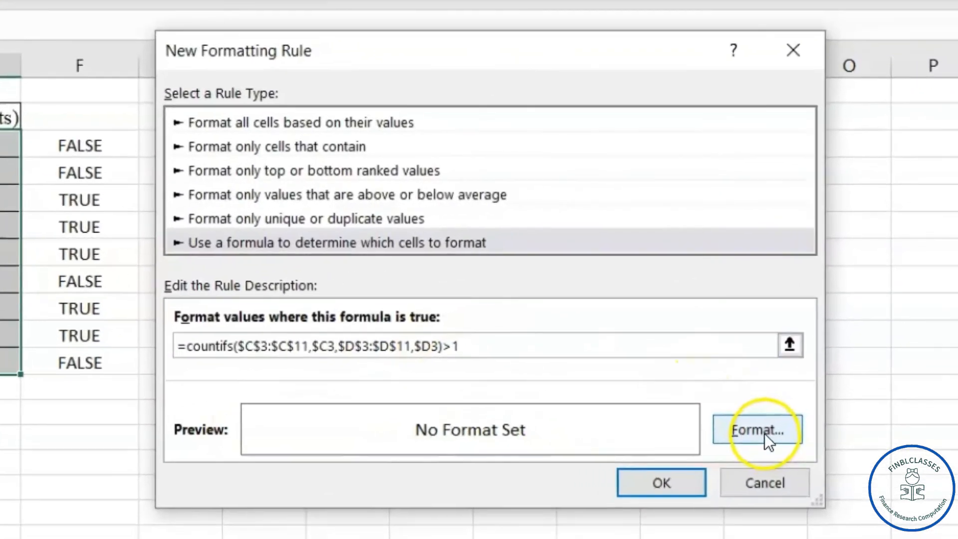
Give the formatting rule a yellow fill and apply it to the records in B3:E11
left_click(782, 421)
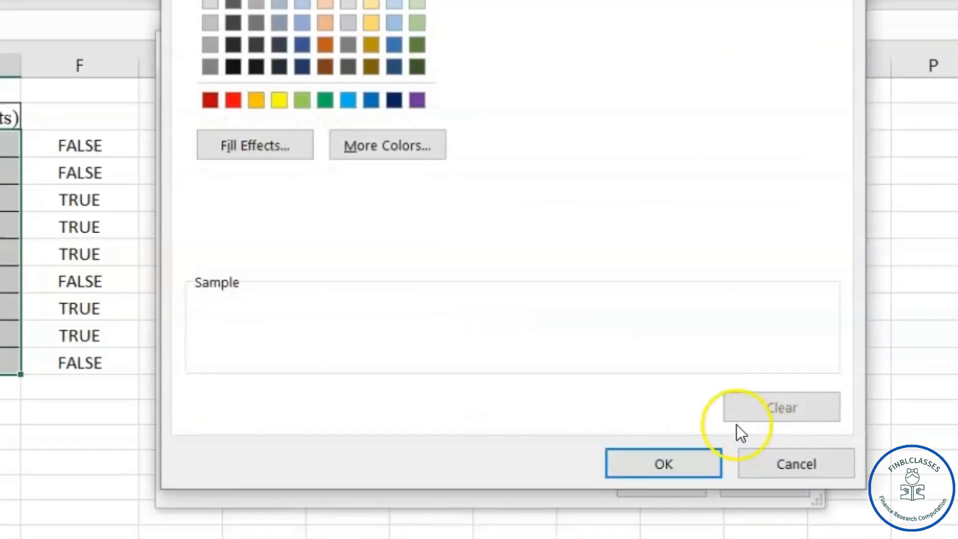
left_click(280, 101)
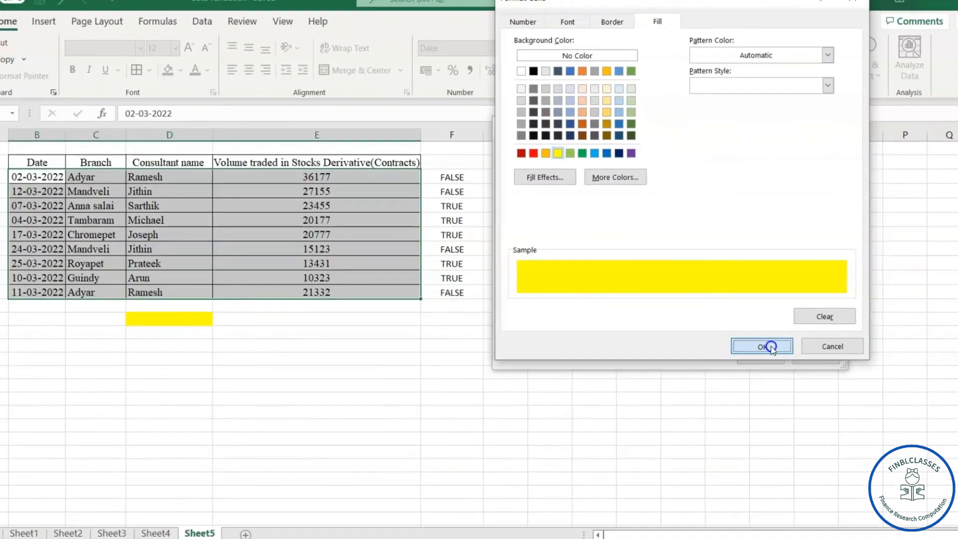
left_click(747, 382)
left_click(772, 349)
left_click(374, 327)
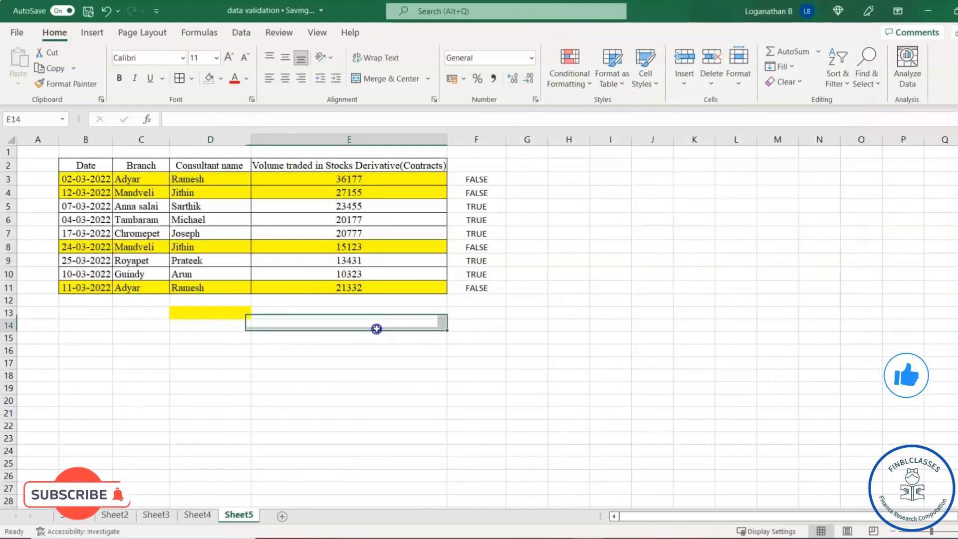